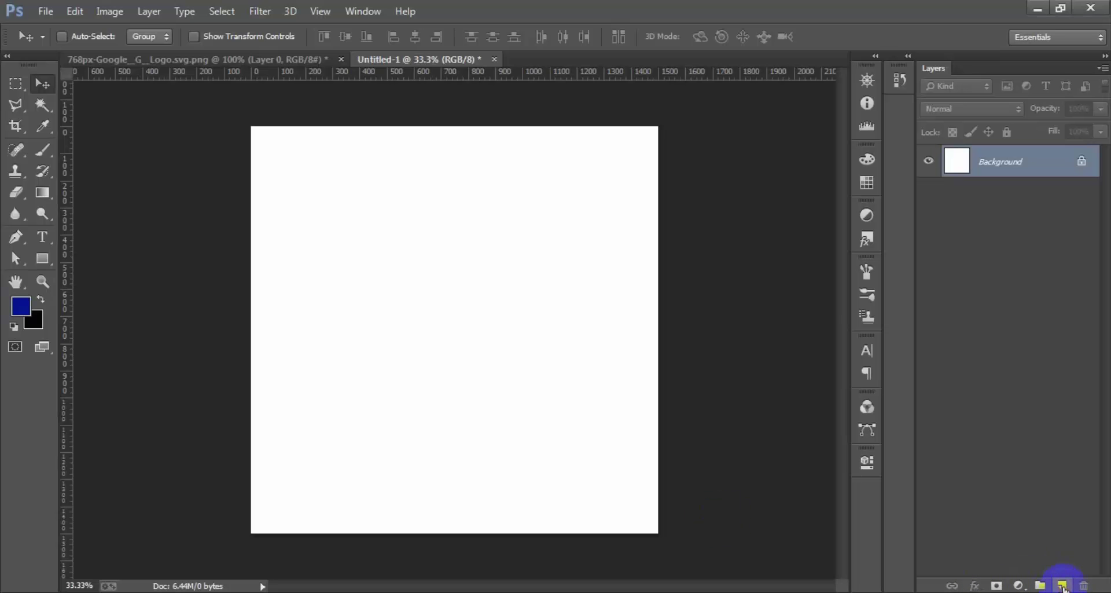
Add a new layer and type a black Tw Cen MT Bold letter G near the canvas centre.
click(1062, 586)
click(41, 236)
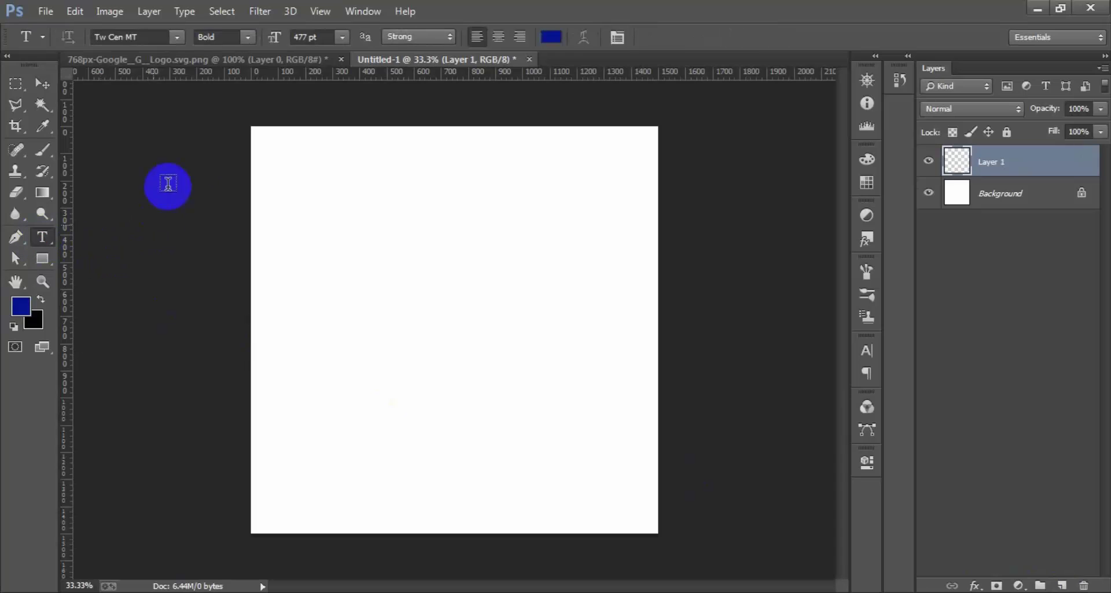
click(551, 36)
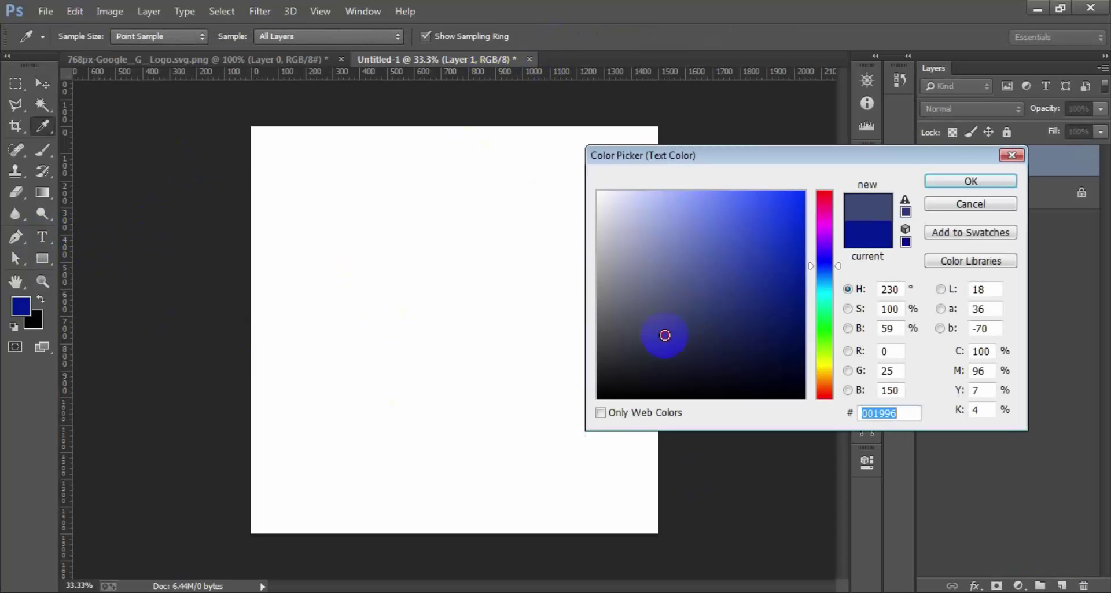
drag(662, 333, 578, 407)
click(949, 181)
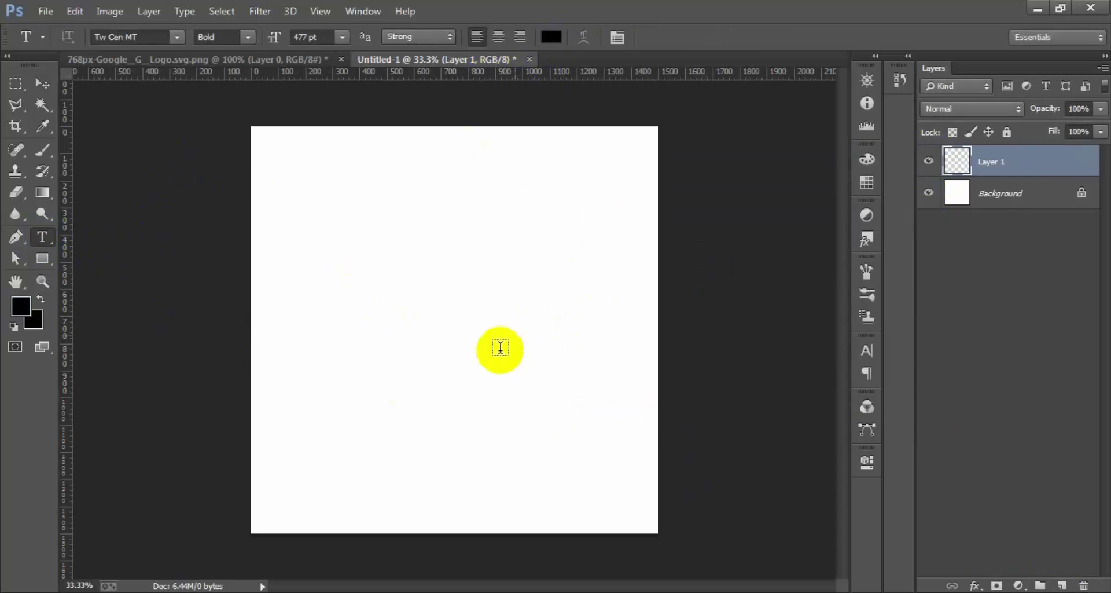
click(450, 363)
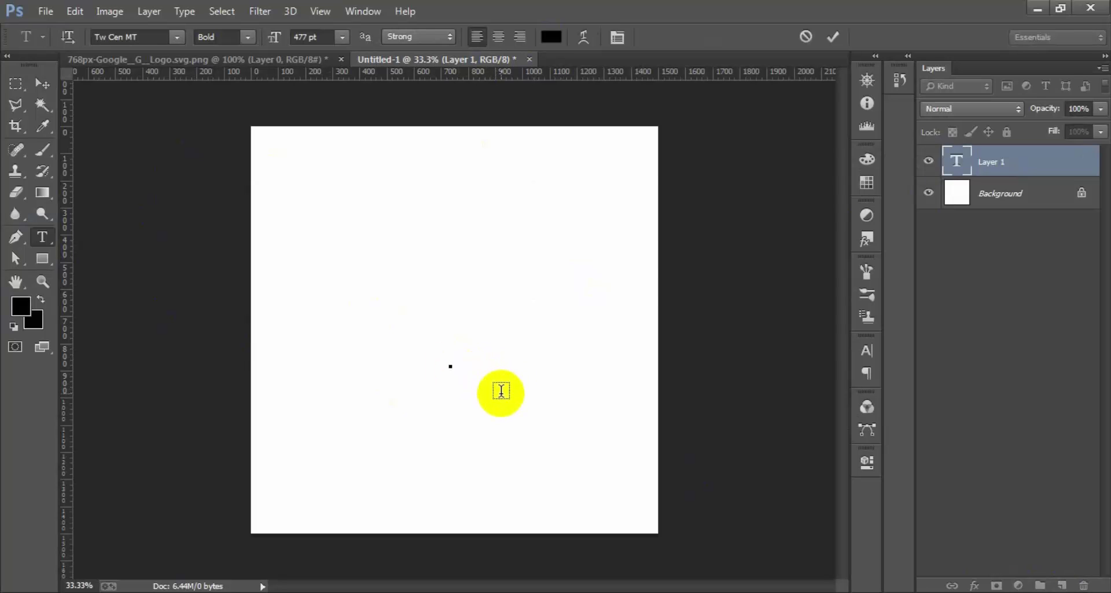
text(G)
key(ctrl+Return)
Reposition the G, then place guides at its arm end, inner corner and crossbar edges.
key(v)
drag(568, 305, 396, 441)
mouse_move(461, 73)
mouse_down()
mouse_move(472, 278)
mouse_move(459, 279)
mouse_up()
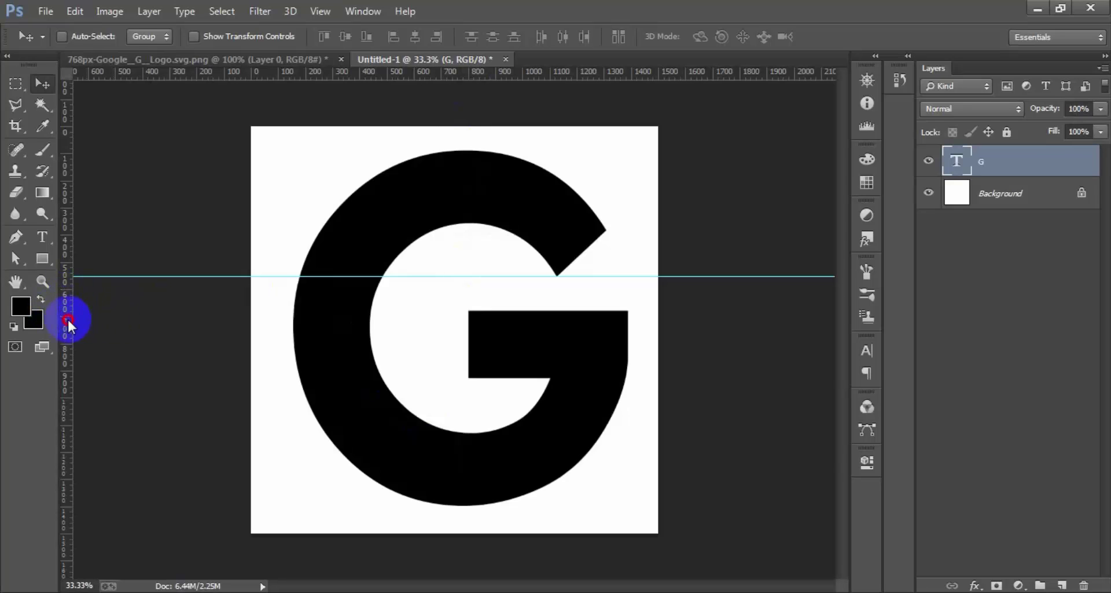
drag(68, 318, 469, 314)
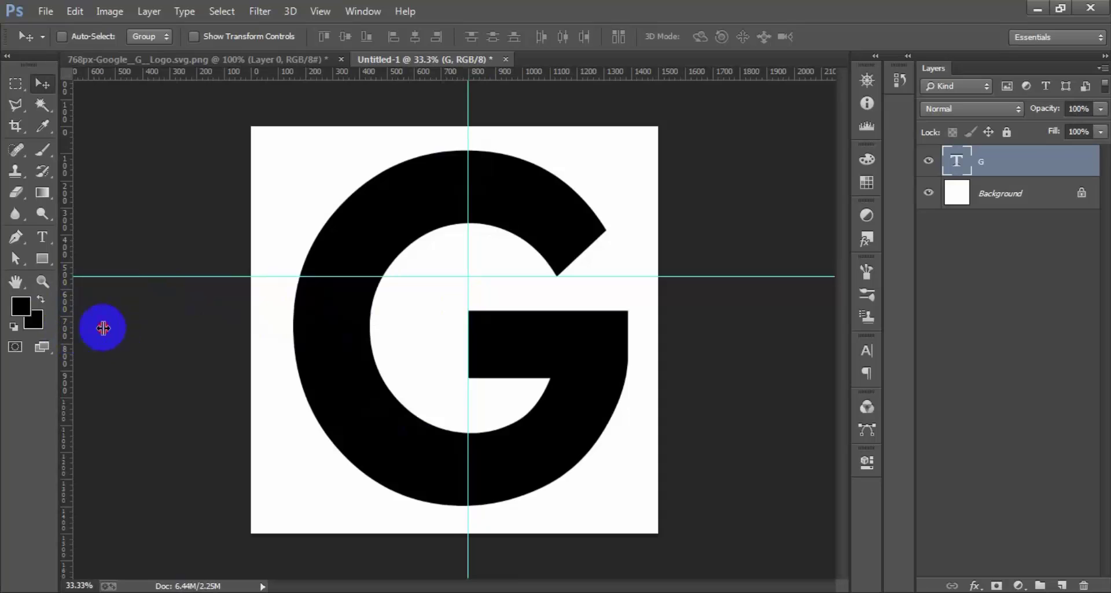
drag(67, 324, 556, 313)
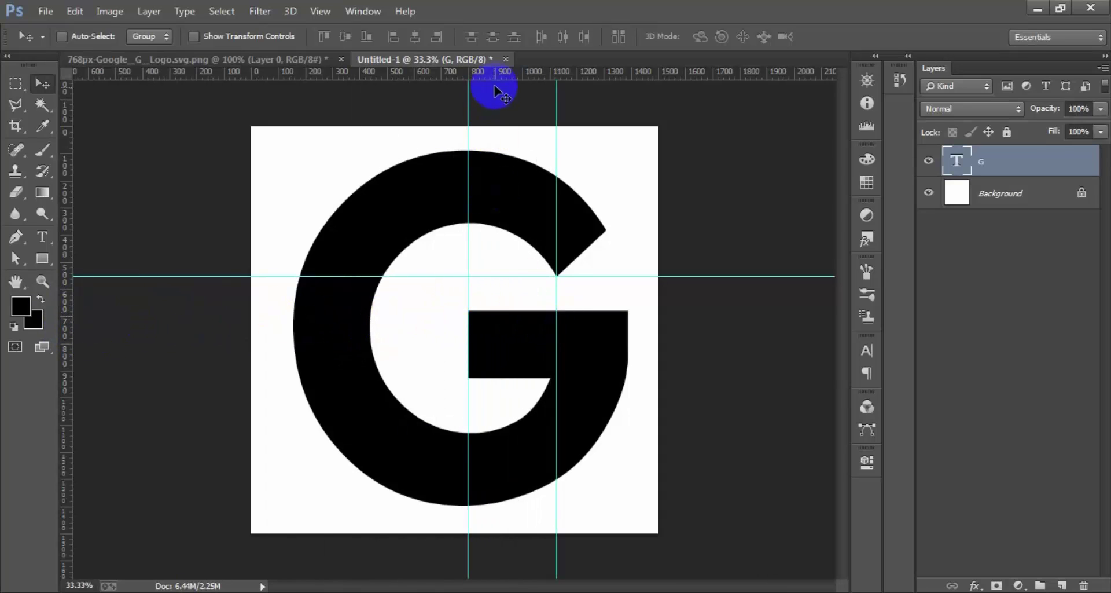
drag(502, 80, 530, 312)
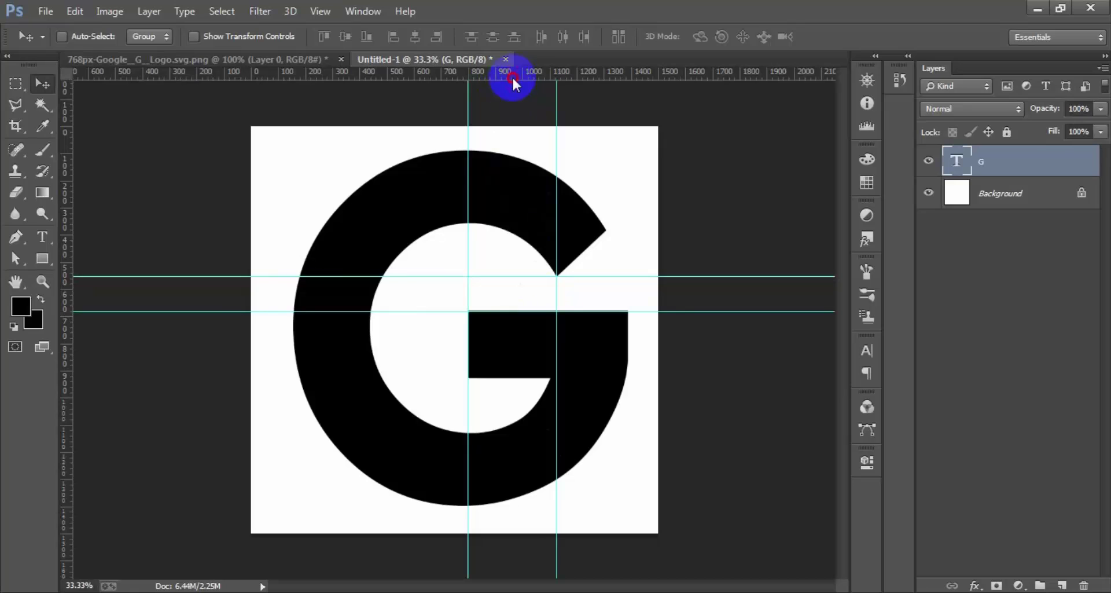
drag(513, 81, 523, 378)
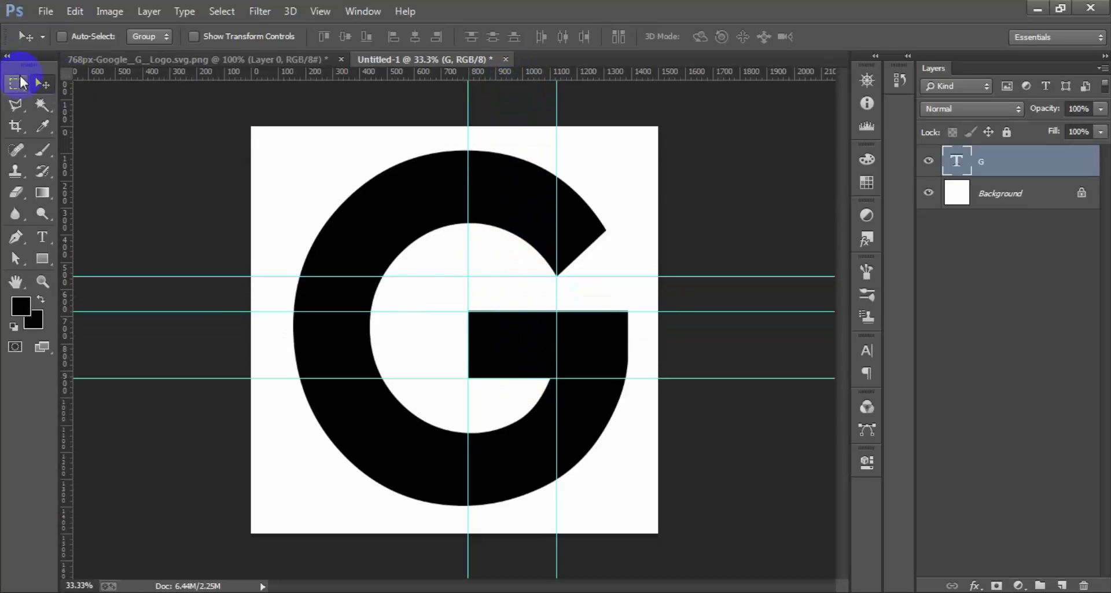
Marquee the strip under the crossbar, then add guides below it, at the G's left edge and mid-crossbar.
click(21, 81)
mouse_move(471, 279)
mouse_down()
mouse_move(553, 311)
mouse_move(526, 379)
mouse_up()
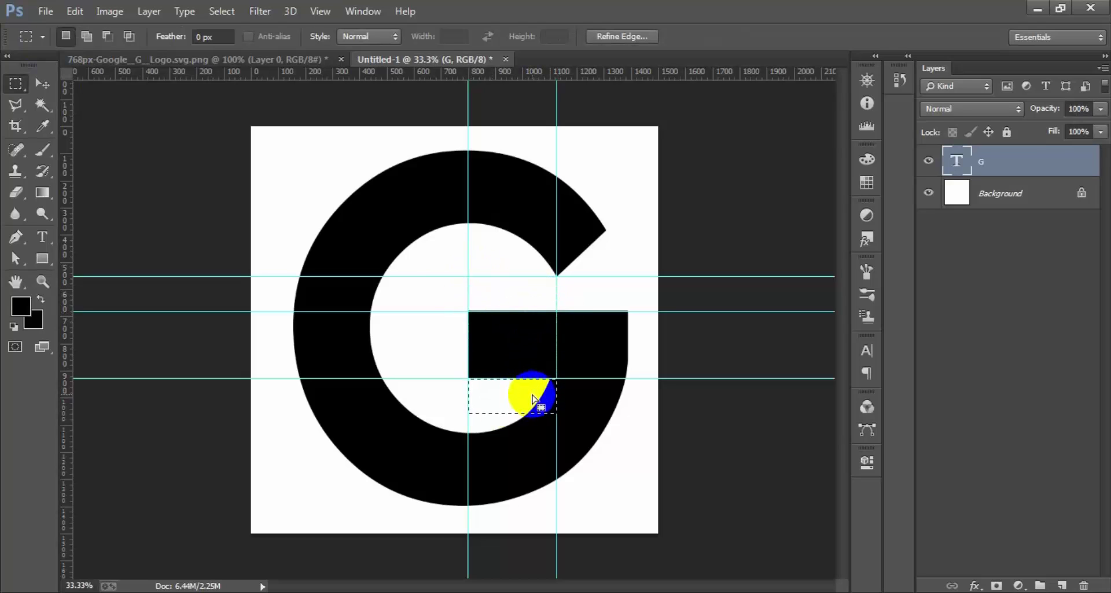
drag(523, 73, 530, 413)
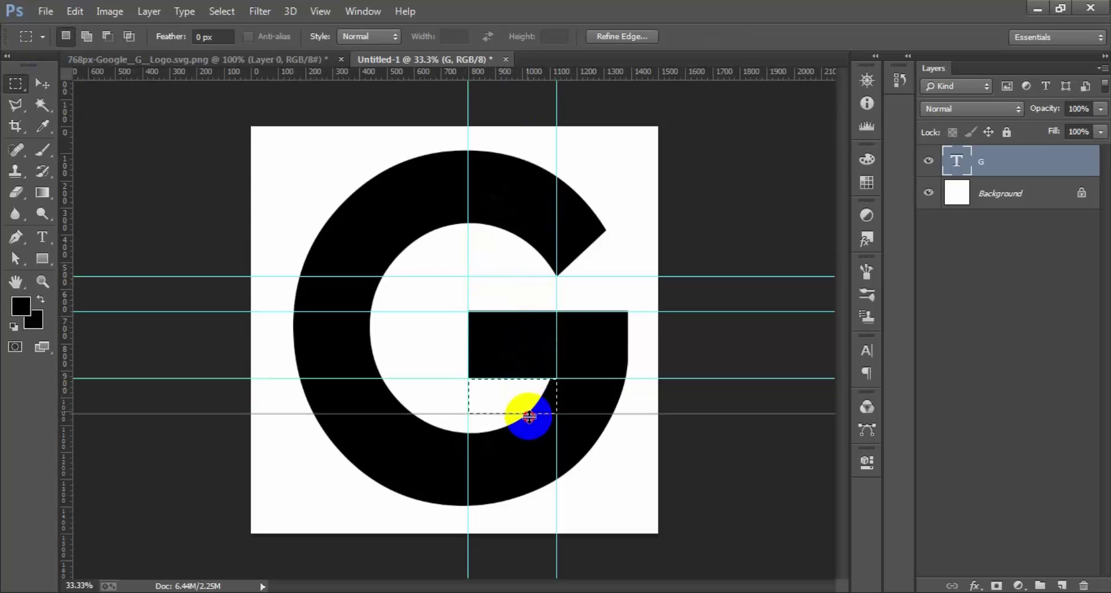
drag(529, 415, 529, 413)
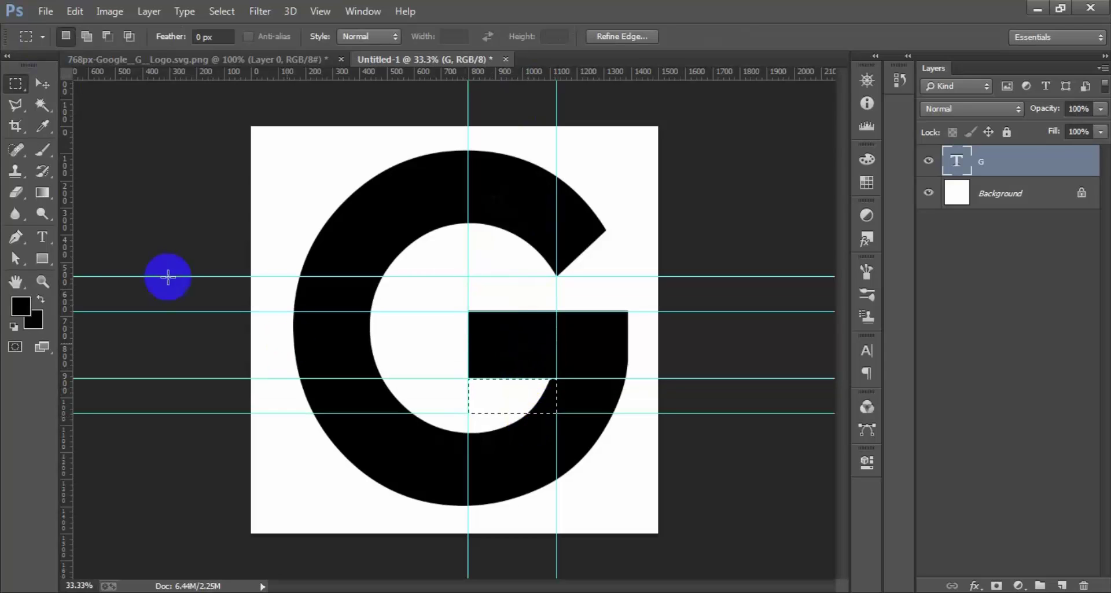
drag(92, 261, 291, 257)
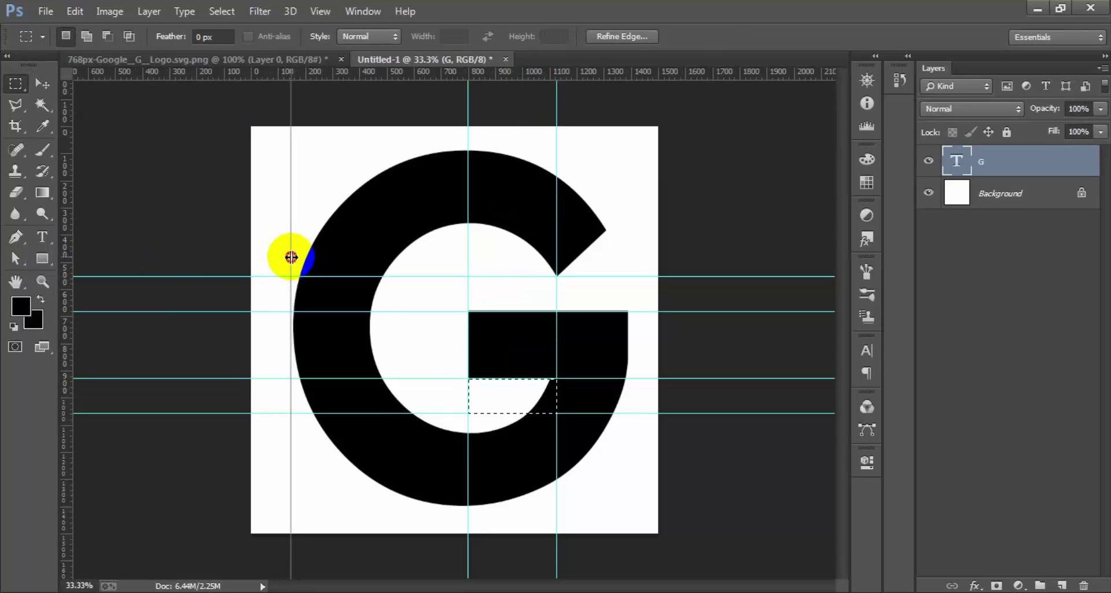
drag(292, 256, 291, 257)
mouse_move(69, 237)
mouse_down()
mouse_move(478, 253)
mouse_move(524, 239)
mouse_move(512, 237)
mouse_up()
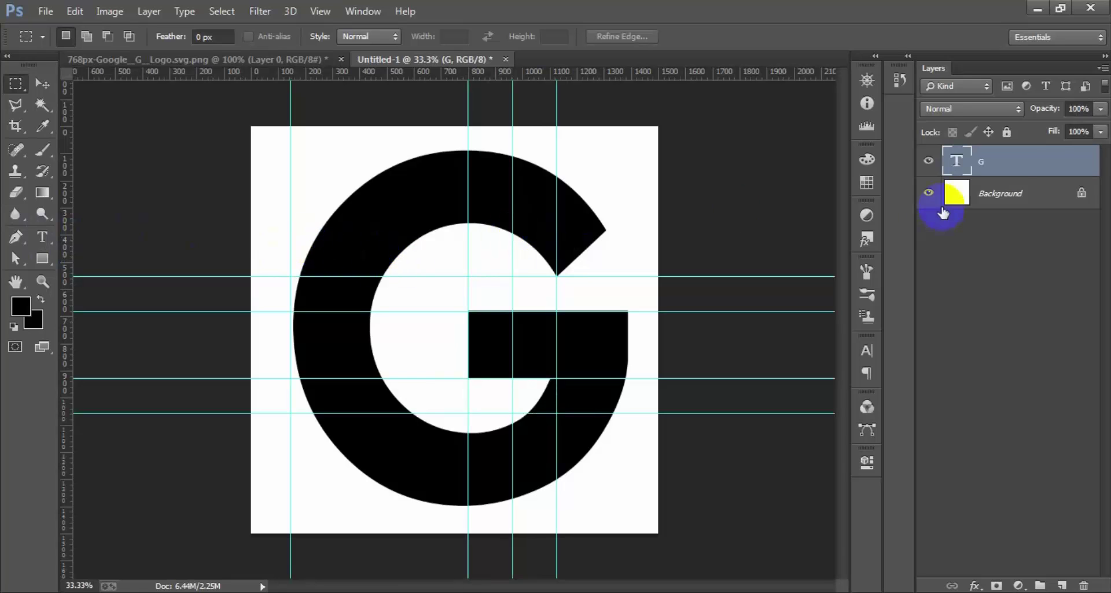
On a new layer, polygon-lasso the top arc and upper arm of the G.
click(1061, 585)
click(15, 104)
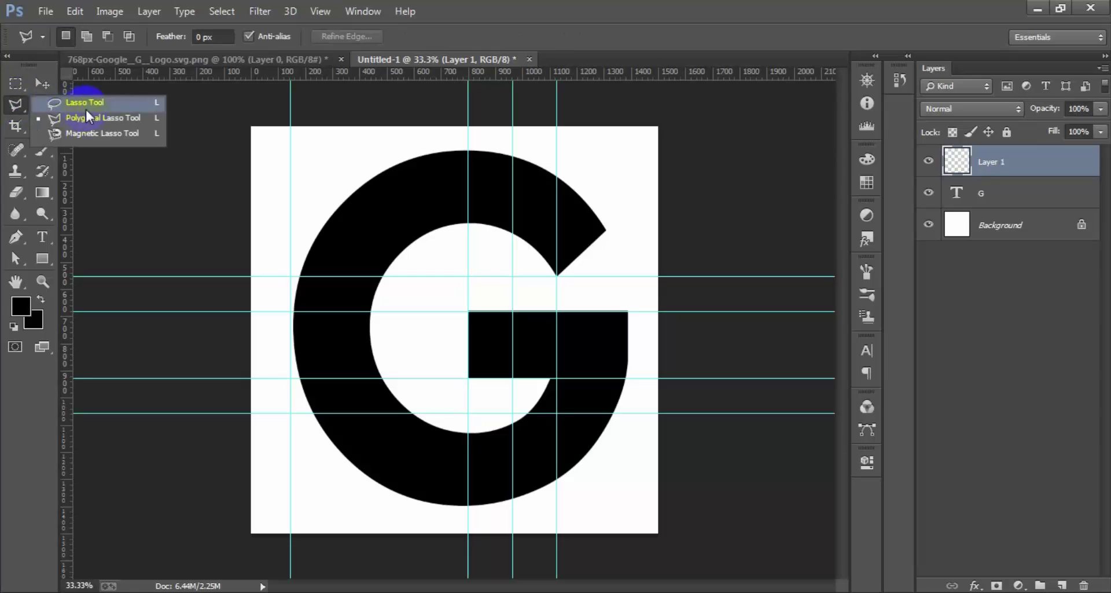
click(88, 117)
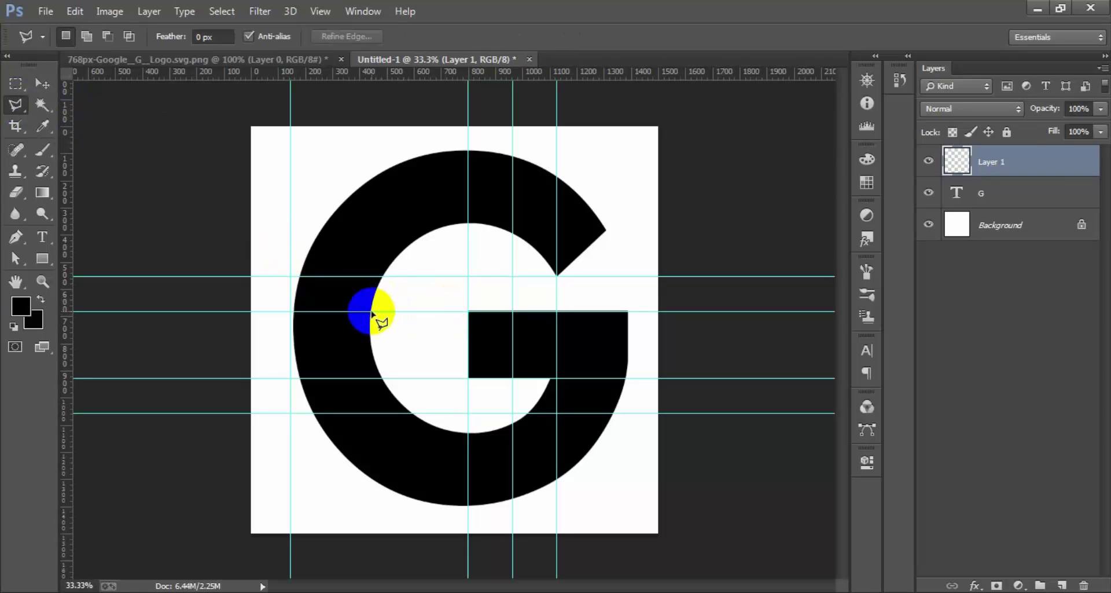
click(293, 280)
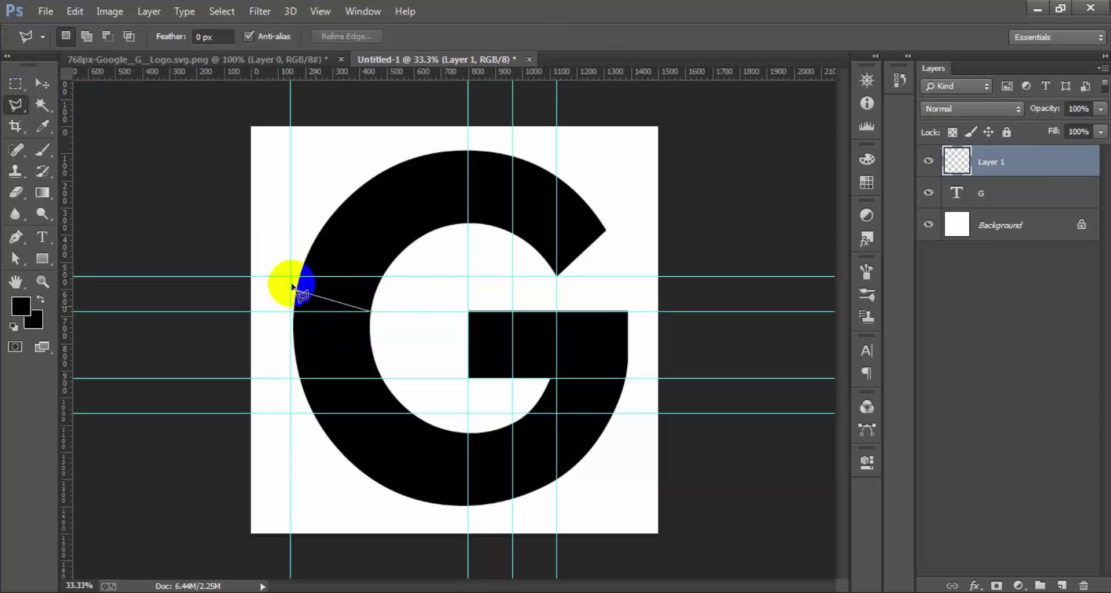
click(330, 172)
click(402, 145)
click(469, 139)
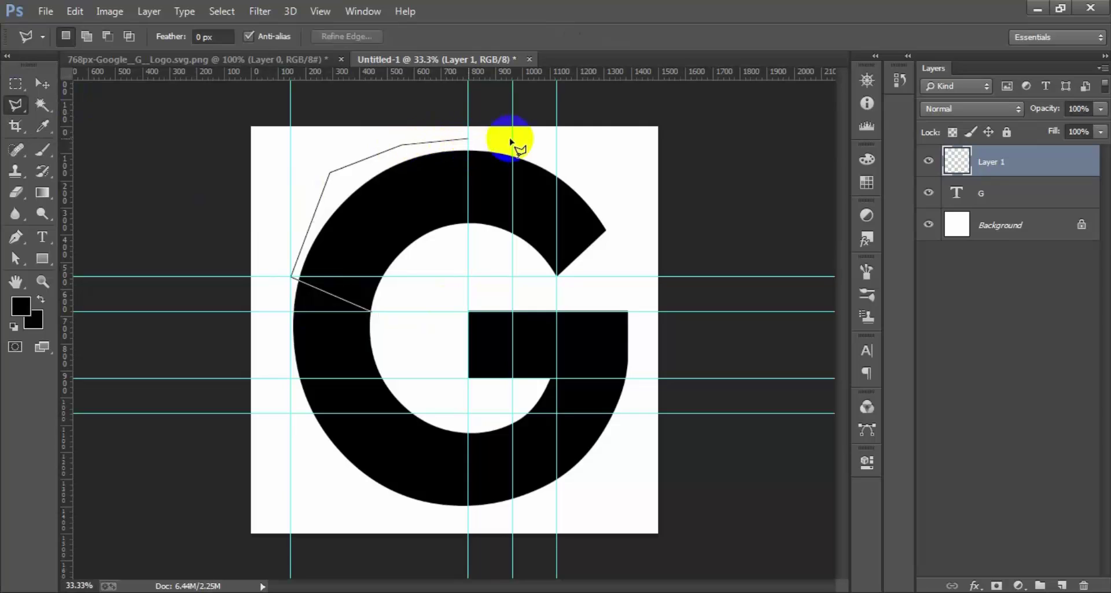
click(586, 150)
click(625, 206)
click(617, 276)
click(501, 292)
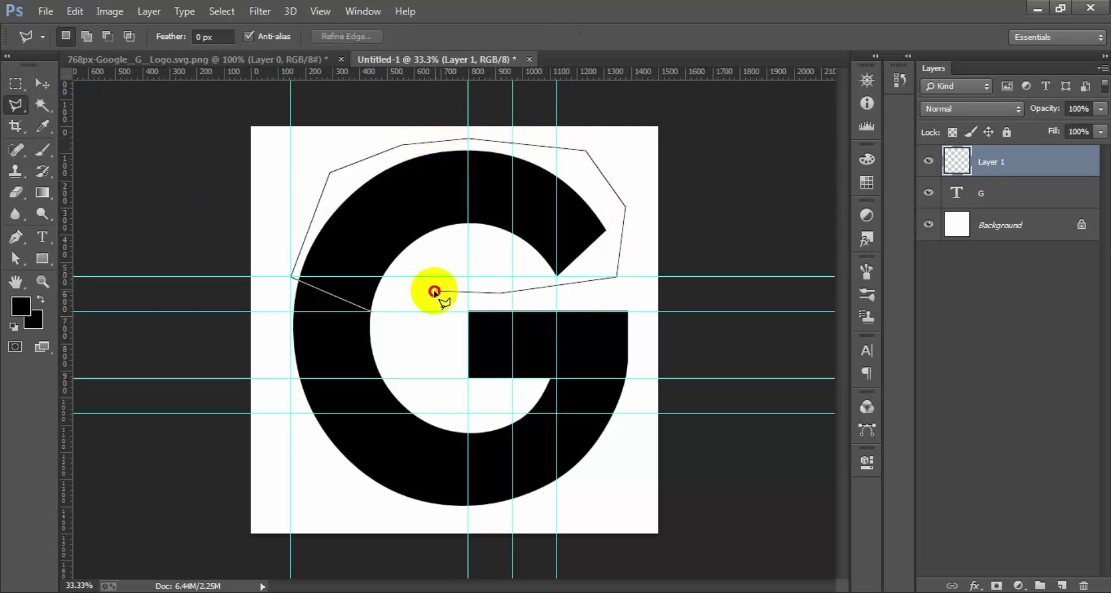
click(434, 290)
click(371, 312)
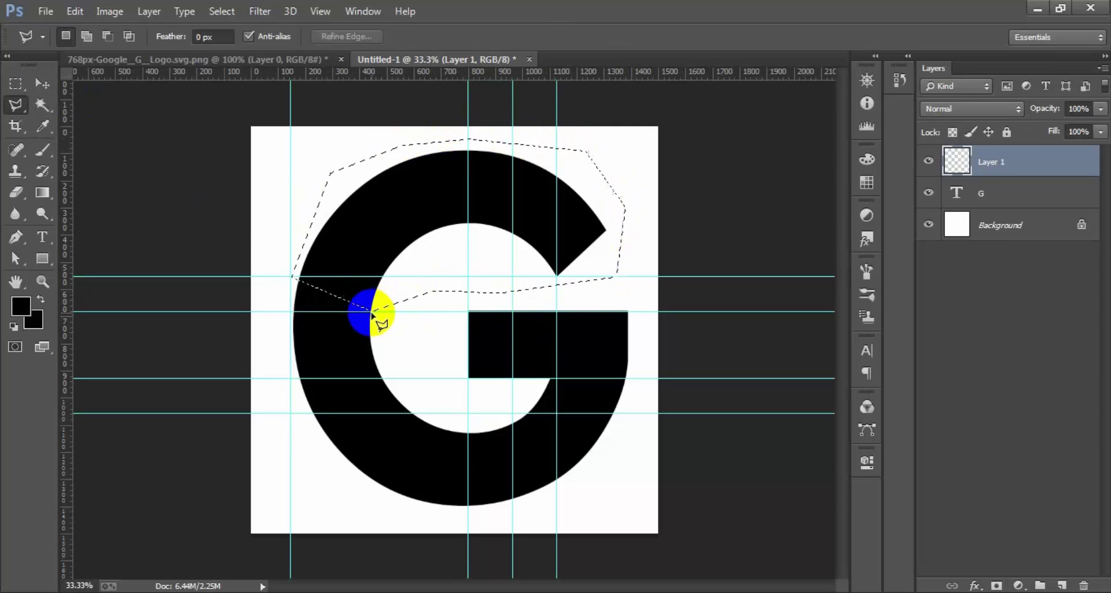
Fill the selection bright red, clip it to the G, and add a new empty layer.
click(21, 313)
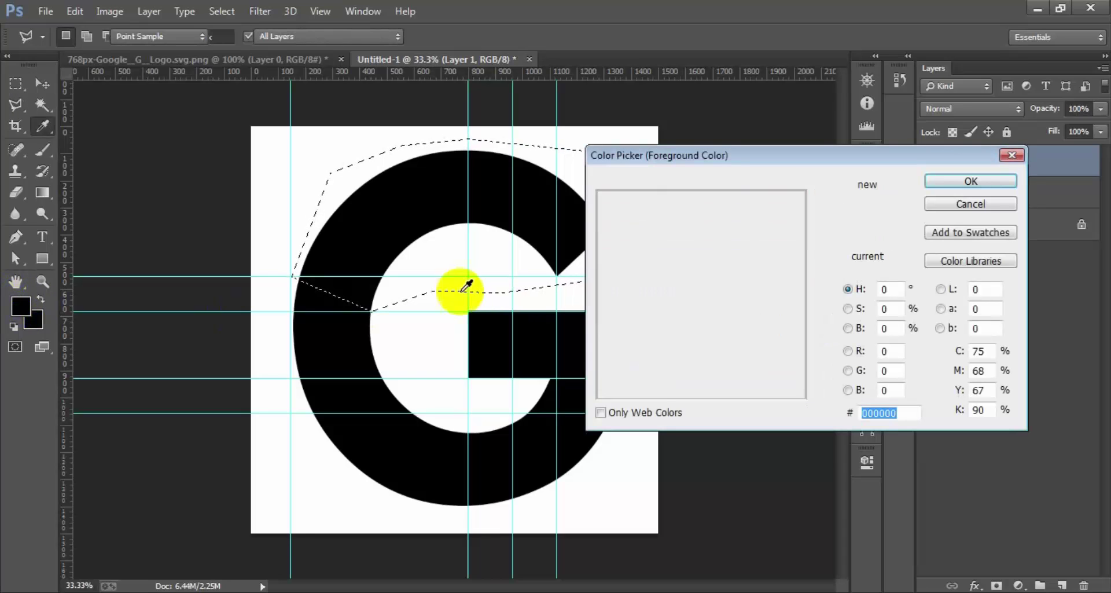
drag(826, 367, 834, 206)
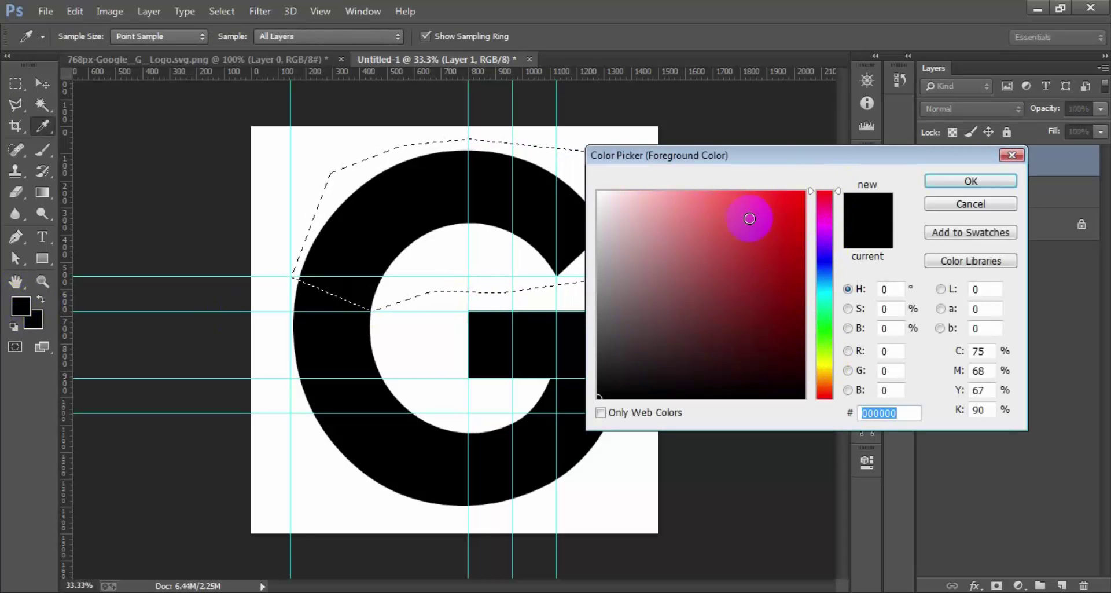
drag(749, 218, 805, 196)
click(971, 181)
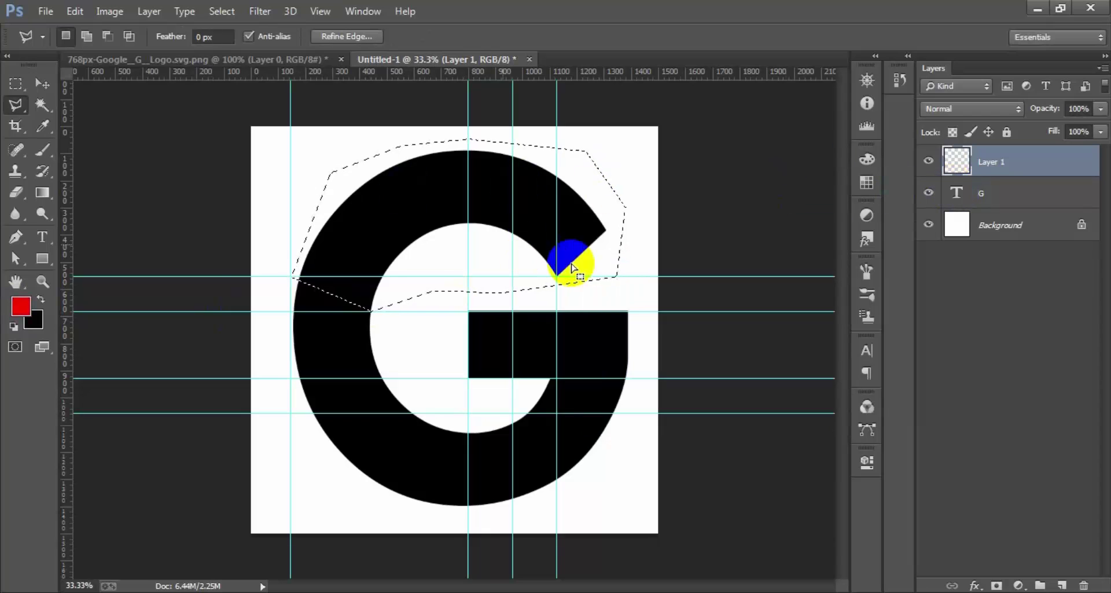
key(alt+BackSpace)
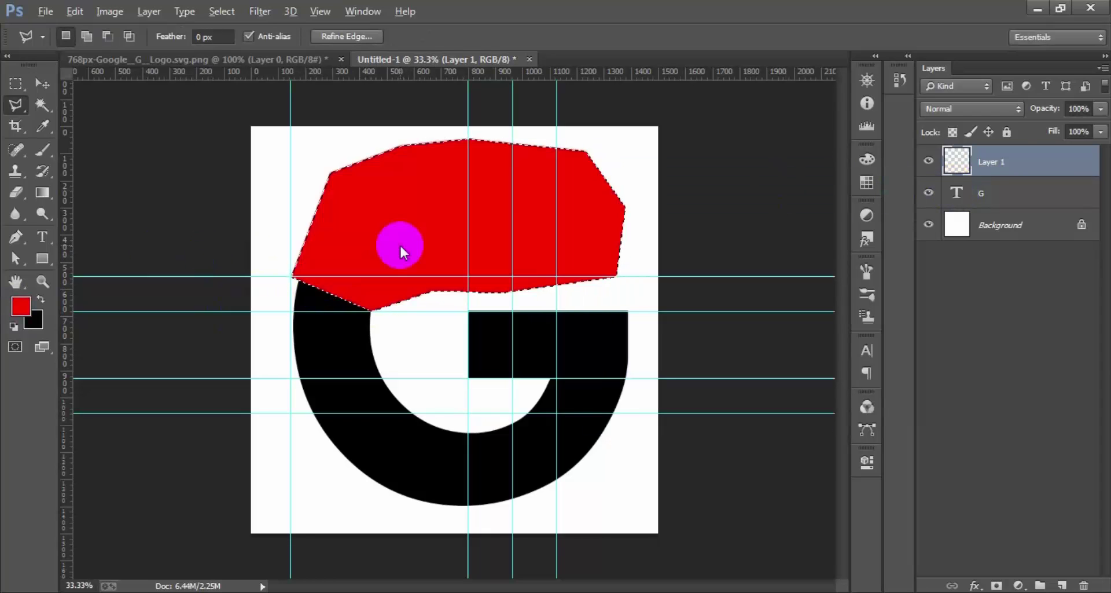
right_click(1075, 166)
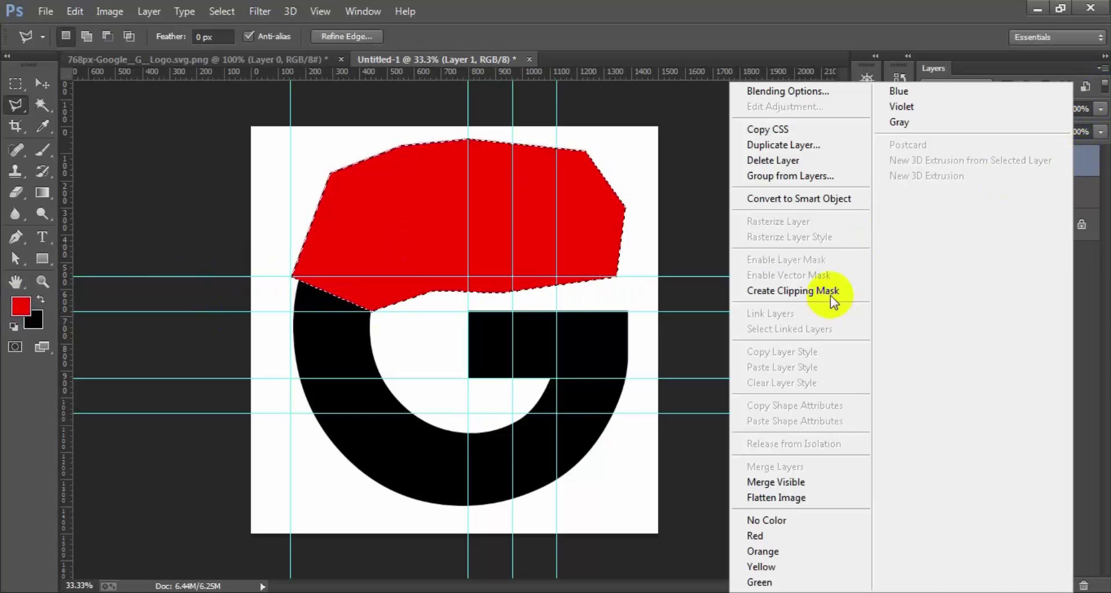
click(764, 290)
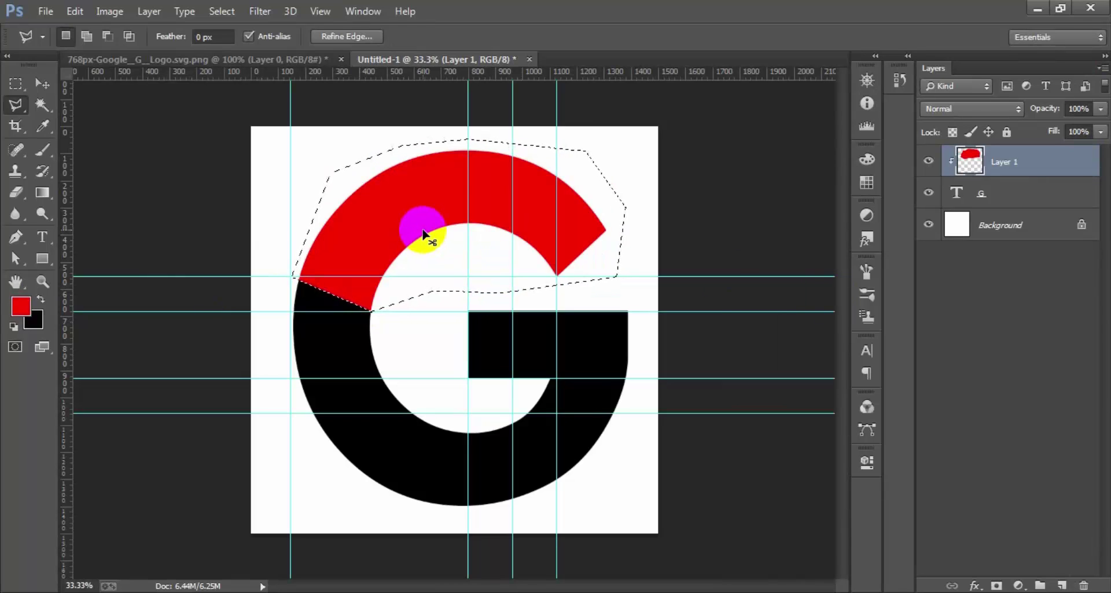
click(1062, 585)
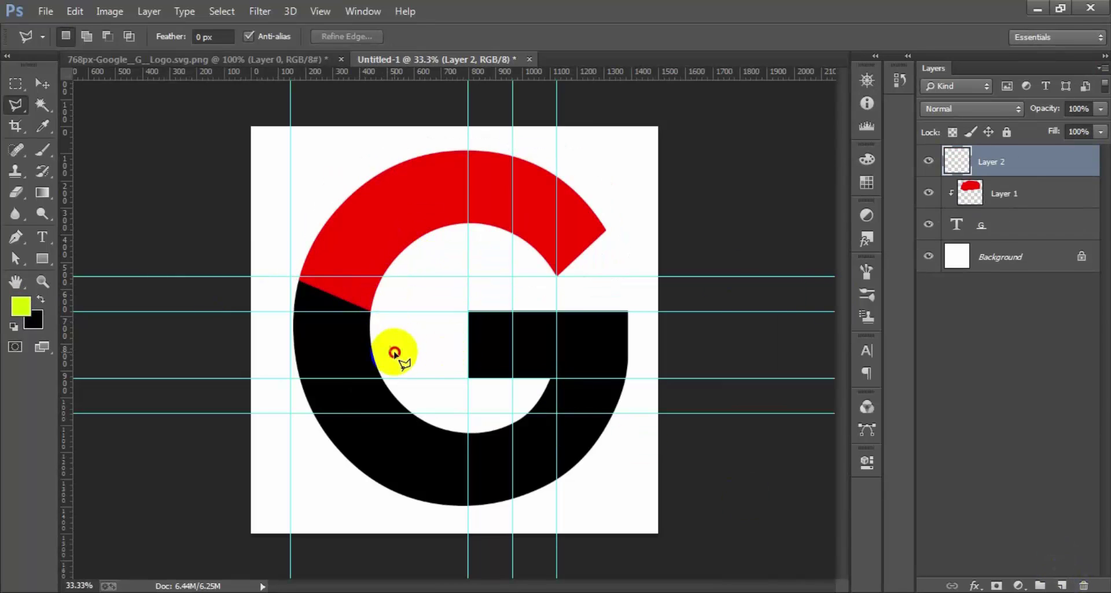
Outline the G's left section below the red arc, fill it yellow-green and clip it to the letter.
click(394, 352)
click(290, 413)
click(251, 266)
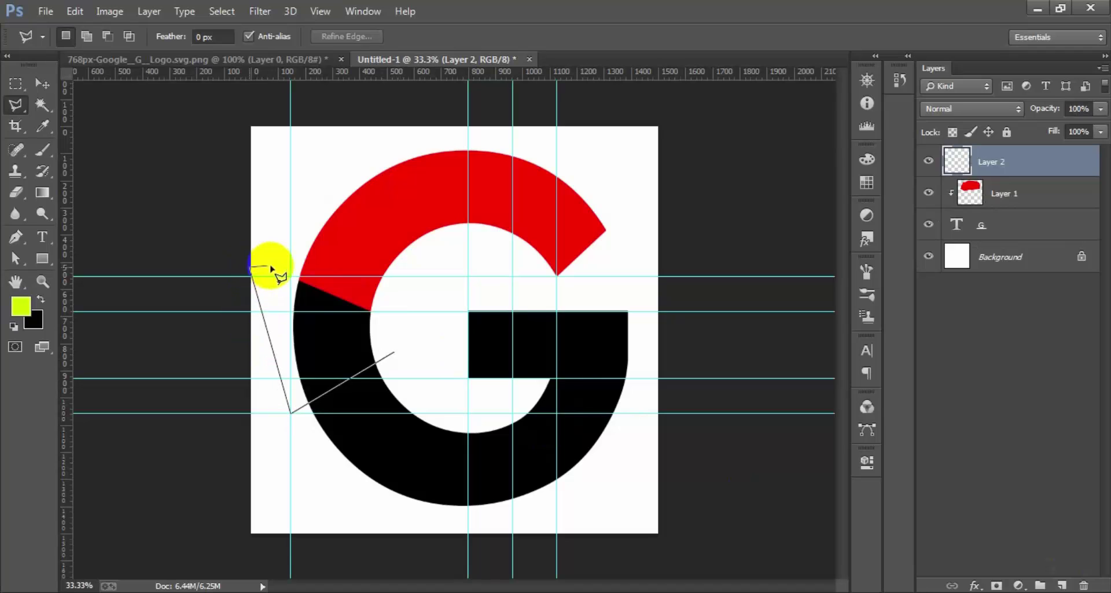
click(373, 312)
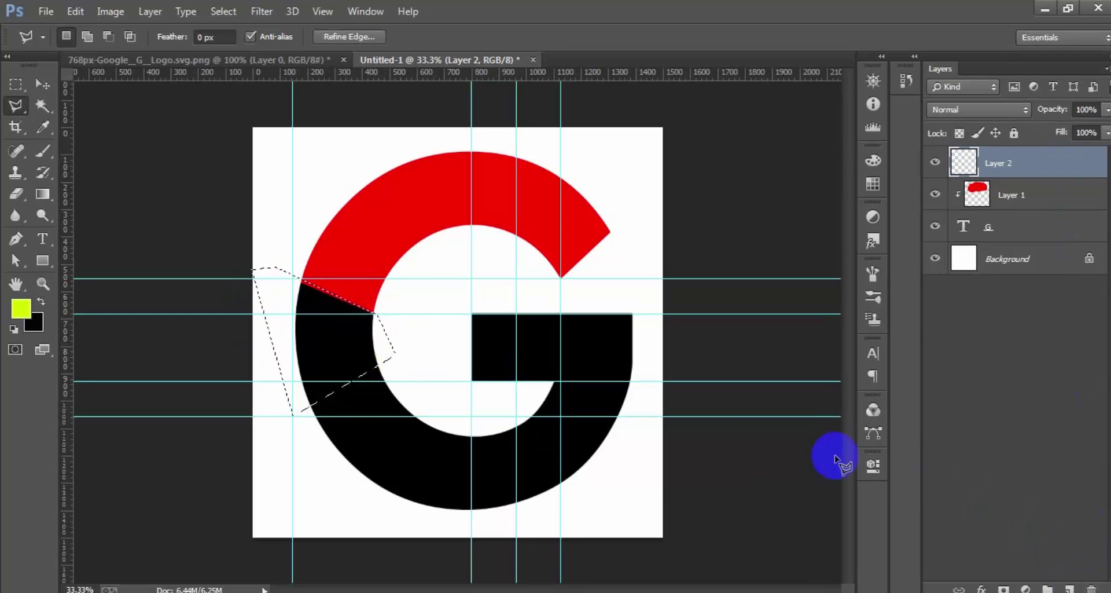
key(ctrl+d)
click(394, 350)
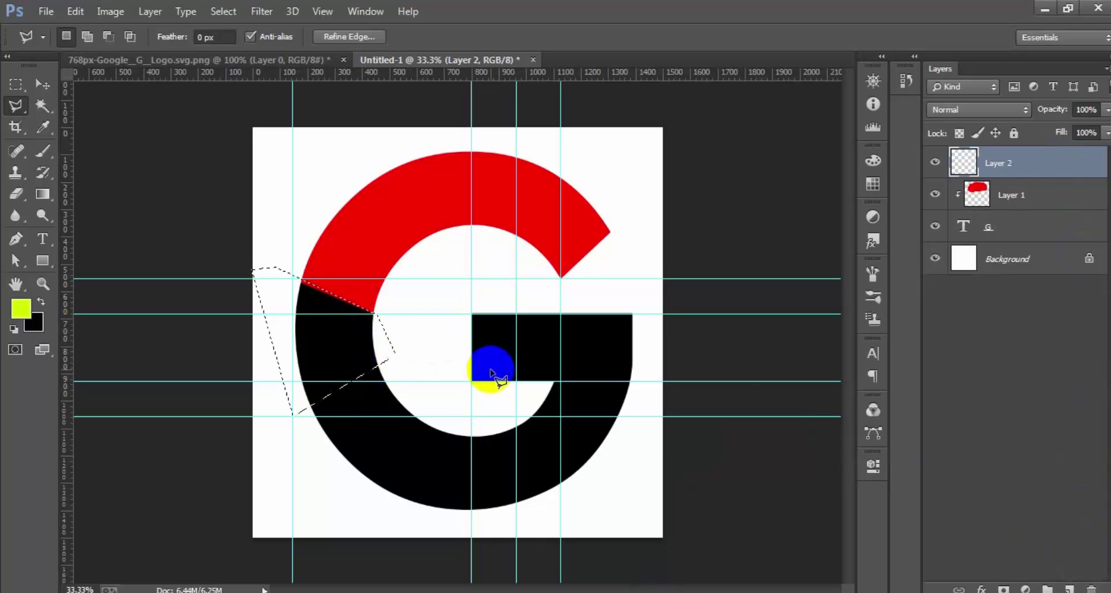
key(alt+BackSpace)
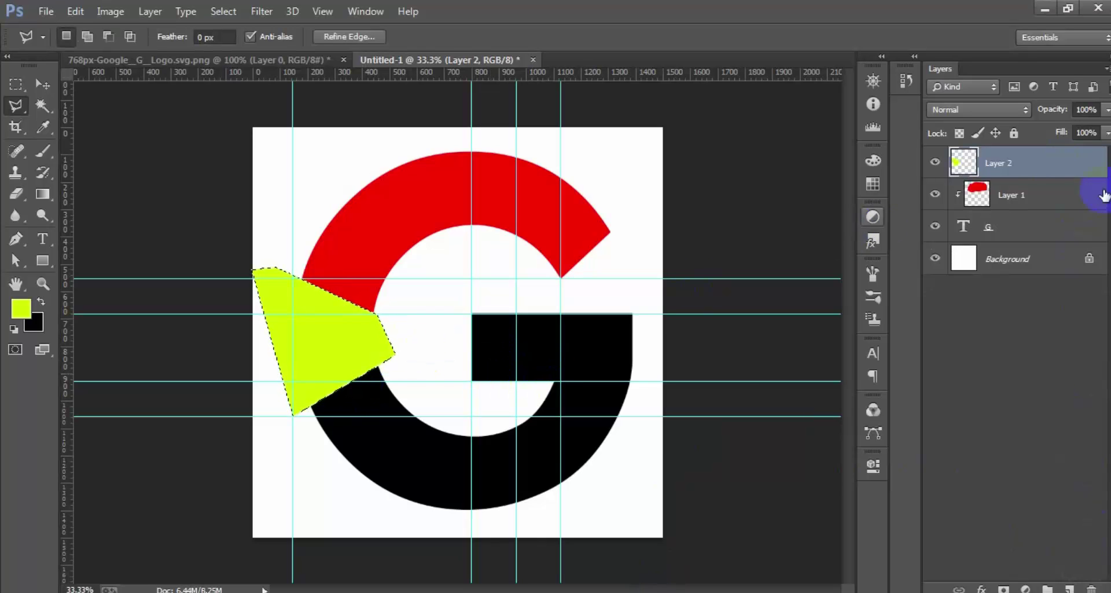
right_click(1091, 165)
click(834, 293)
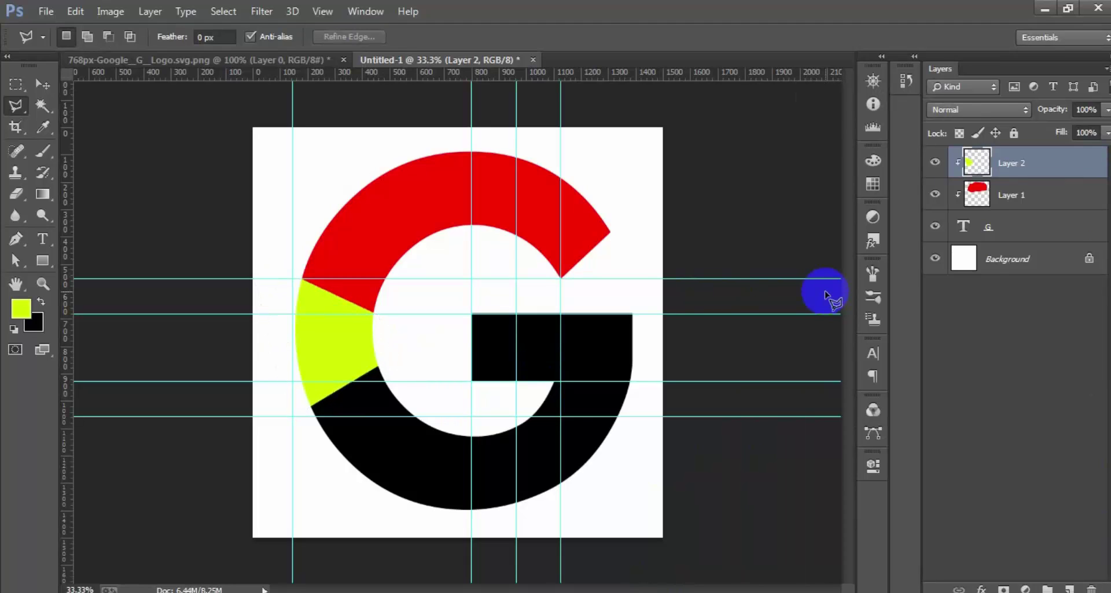
Polygon-lasso the bottom curve of the G up to the inner junction.
click(379, 370)
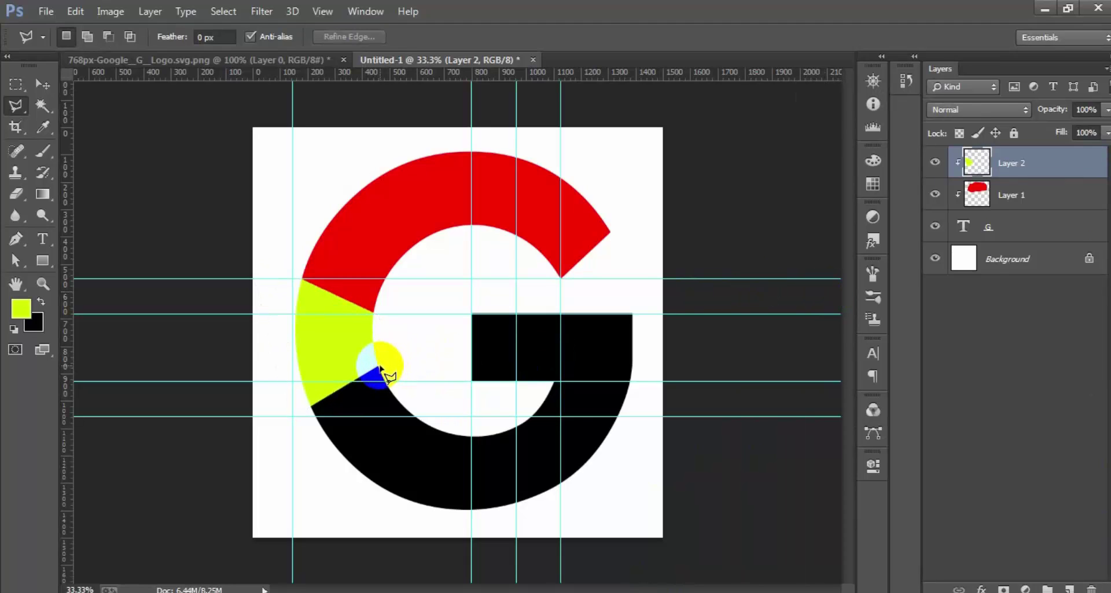
click(293, 415)
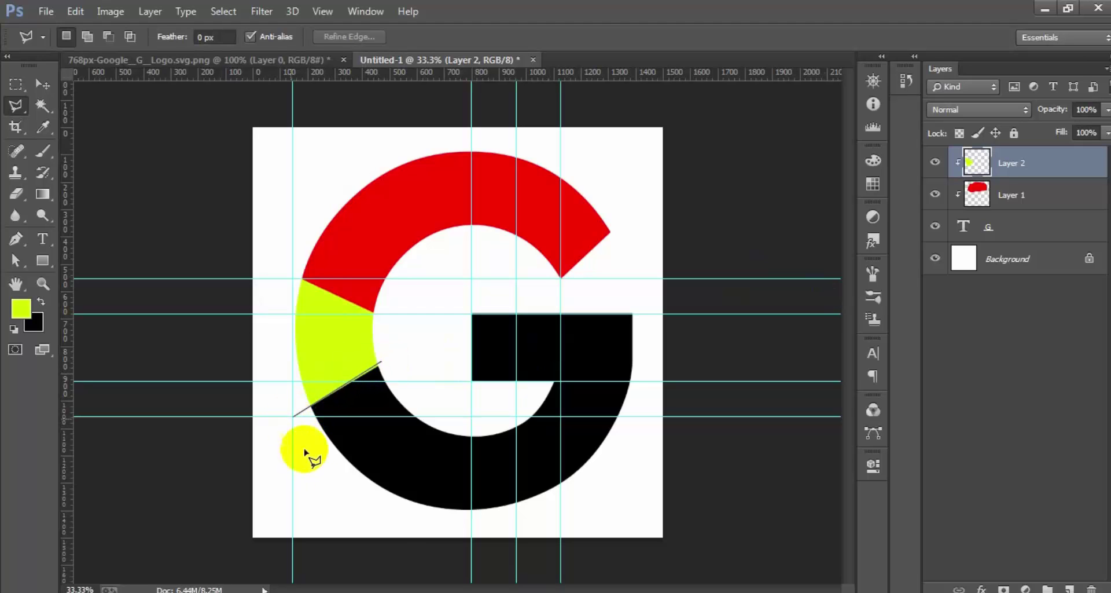
click(375, 508)
click(547, 537)
click(616, 505)
click(620, 455)
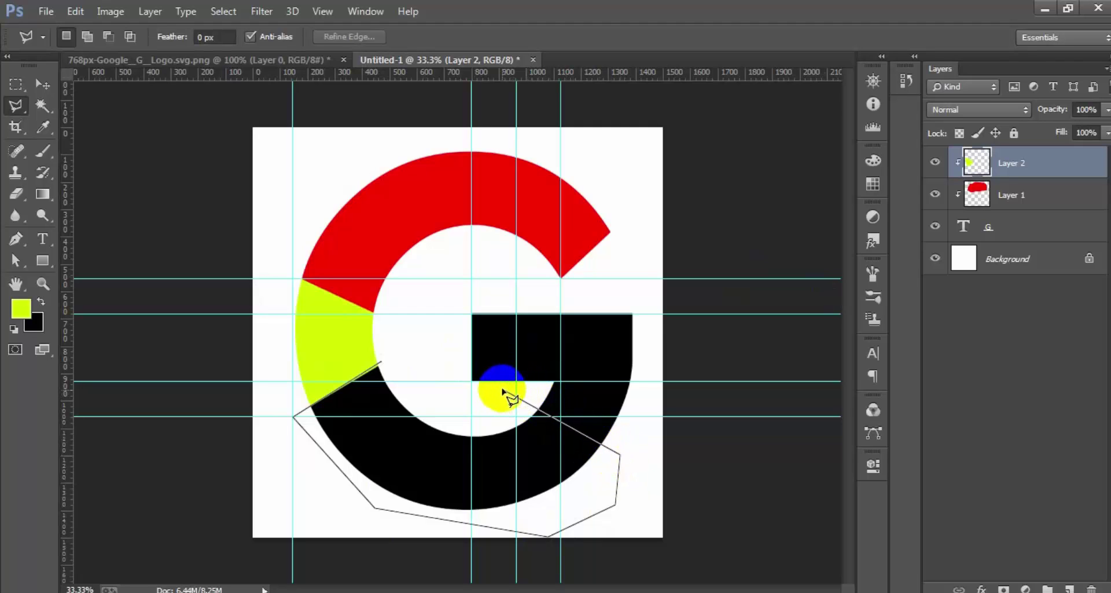
click(501, 382)
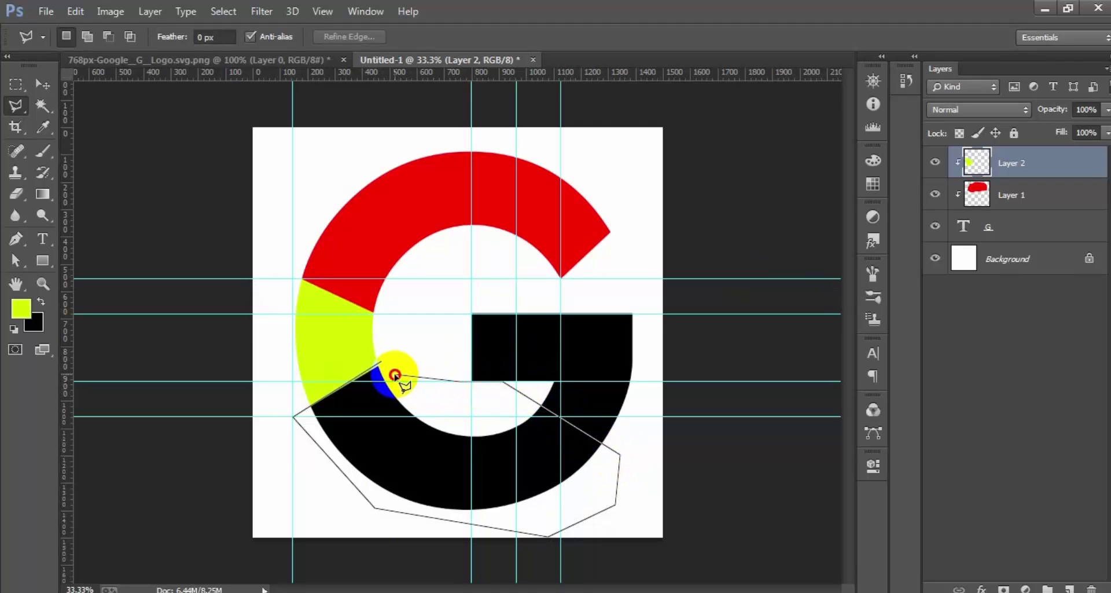
double_click(382, 363)
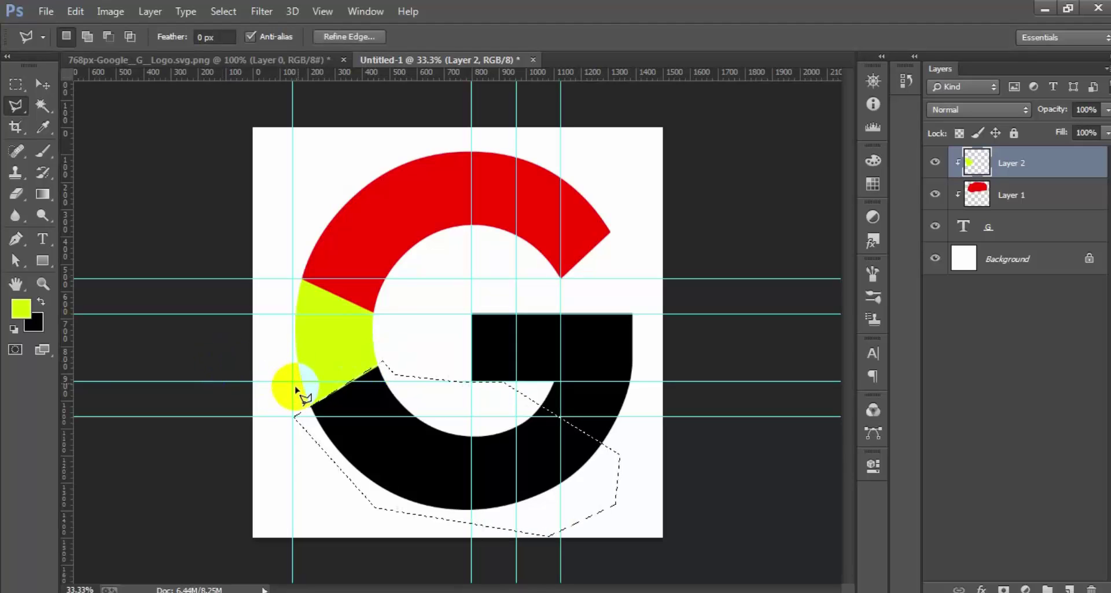
Set the foreground colour to a dark green.
click(20, 307)
click(831, 331)
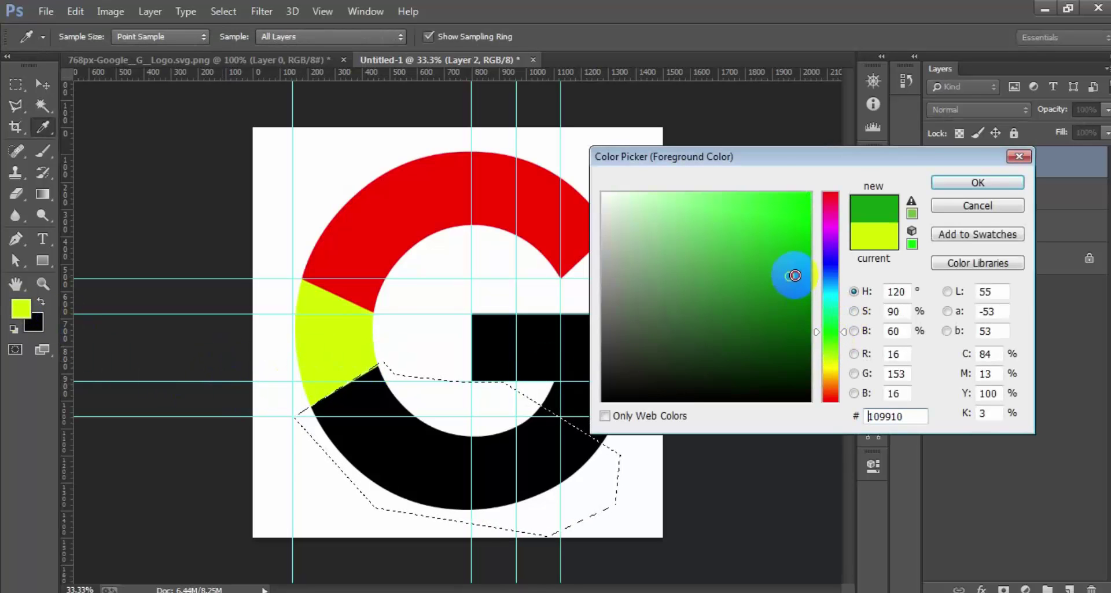
drag(788, 272, 810, 294)
click(978, 182)
click(763, 387)
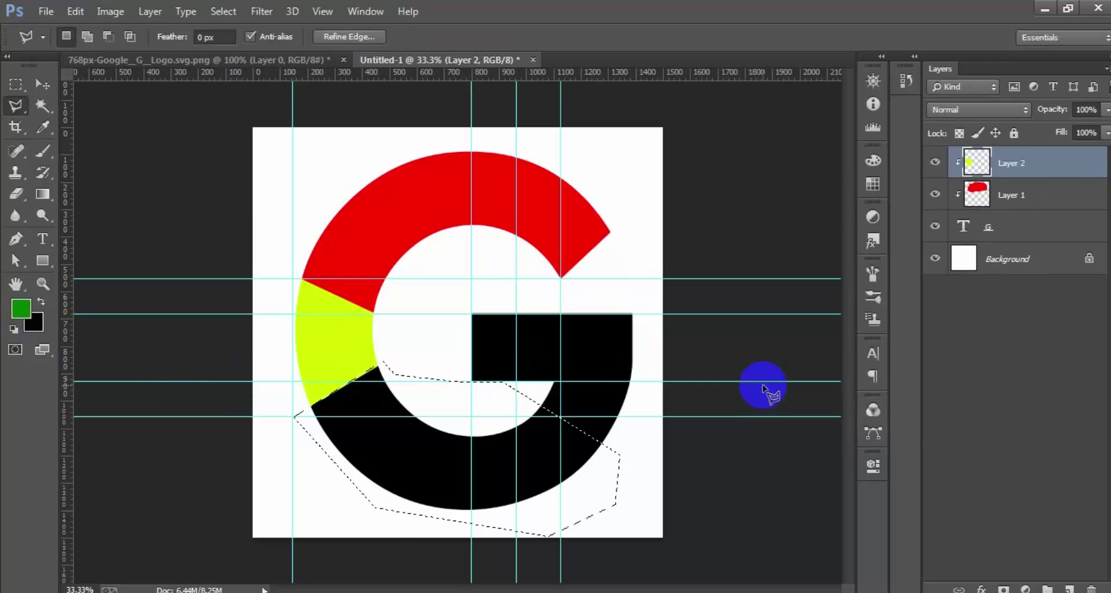
Fill the bottom selection green on its own clipped layer, then add another empty layer.
key(alt+BackSpace)
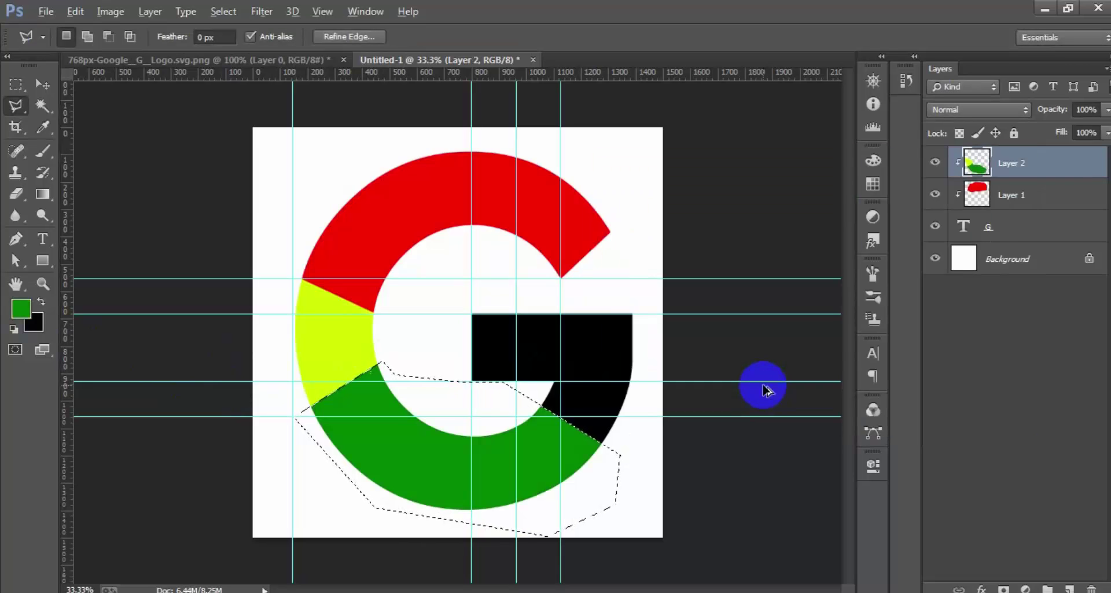
key(ctrl+z)
click(1064, 588)
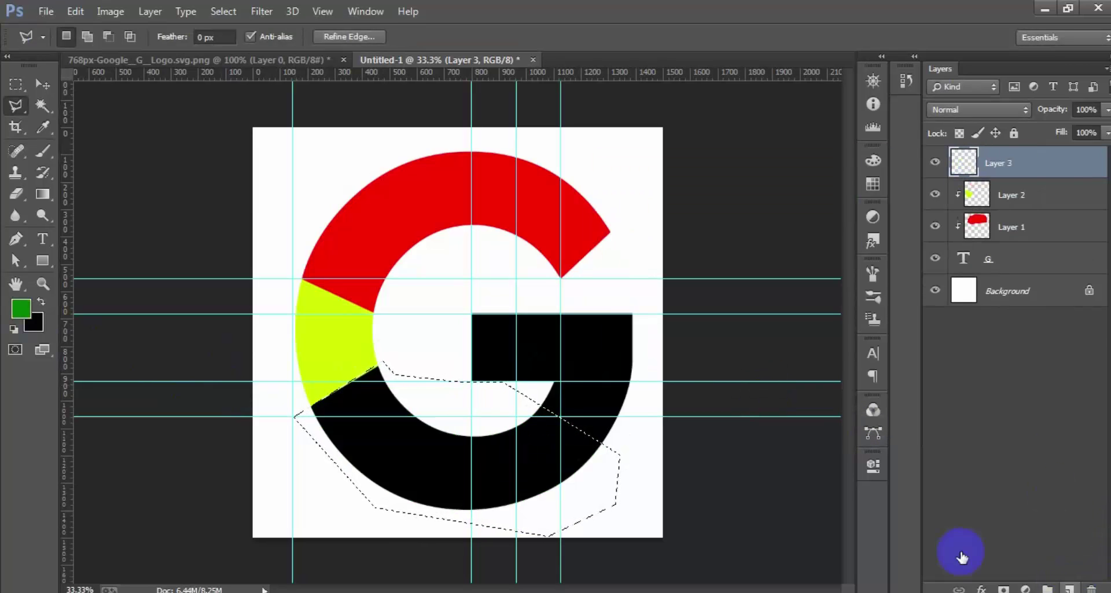
key(alt+BackSpace)
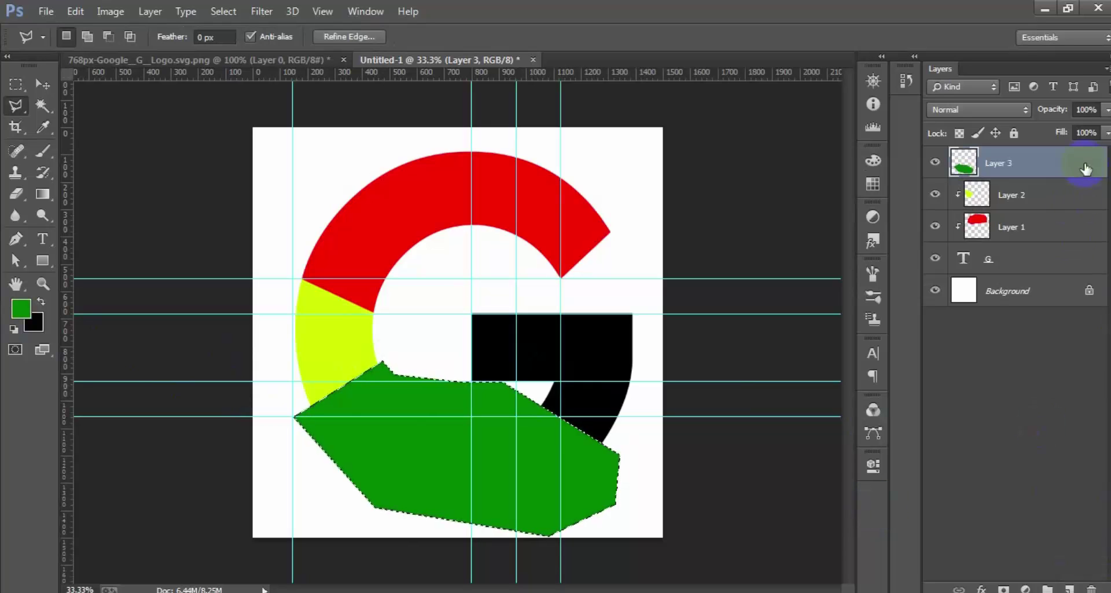
right_click(1085, 168)
click(789, 290)
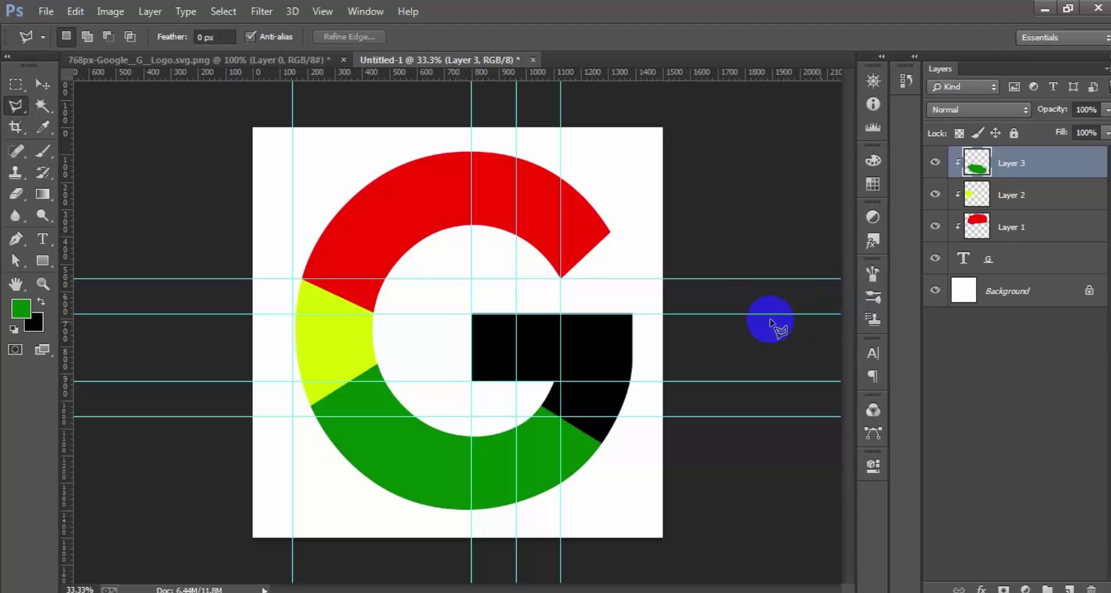
click(1071, 587)
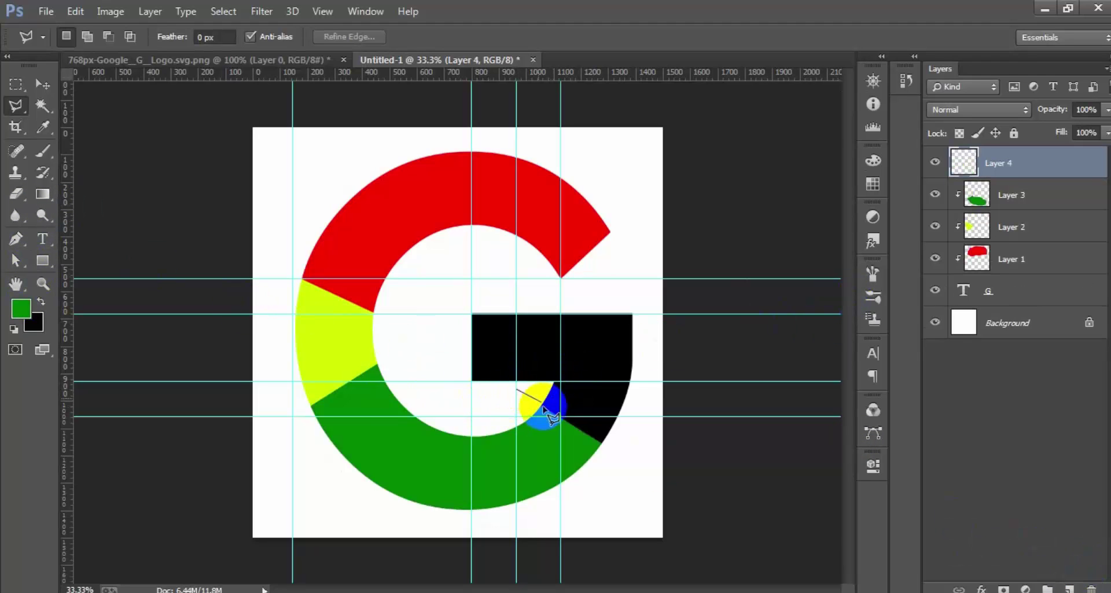
Polygon-lasso the G's right side and crossbar.
click(645, 435)
click(657, 351)
click(638, 296)
click(560, 289)
click(465, 299)
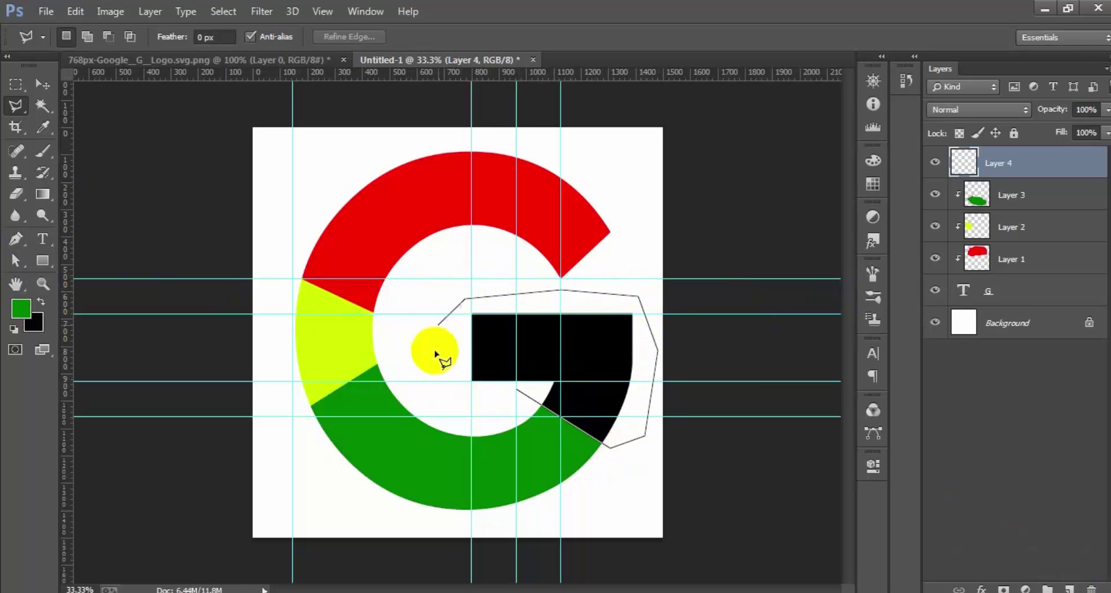
click(435, 350)
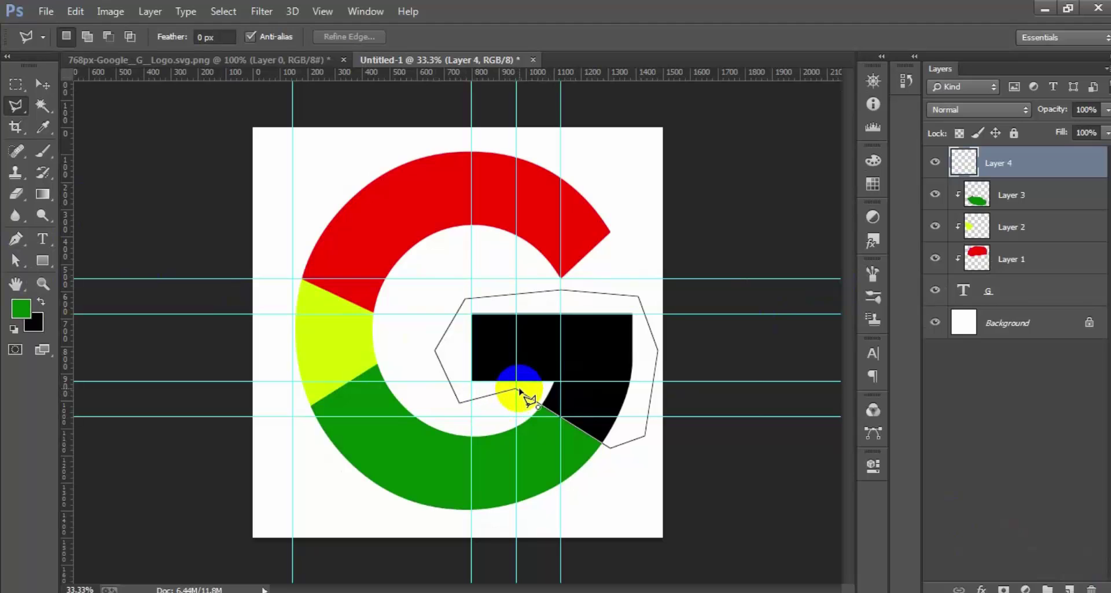
double_click(519, 392)
Fill the selection dark blue and clip Layer 4 to the G.
click(21, 309)
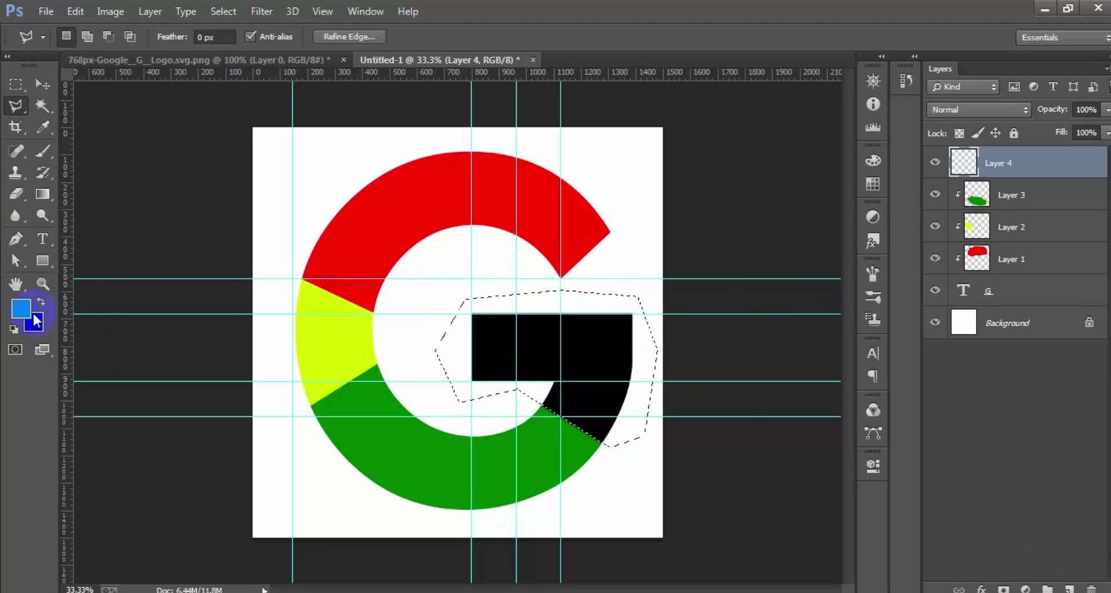
mouse_move(821, 310)
mouse_down()
mouse_move(828, 266)
mouse_move(809, 301)
mouse_up()
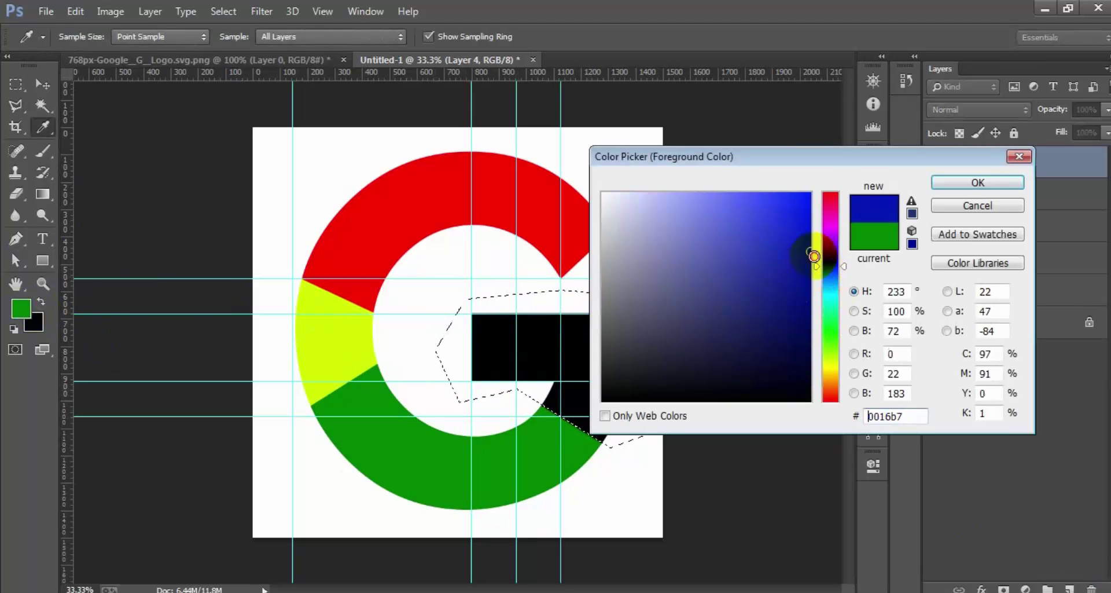
click(956, 183)
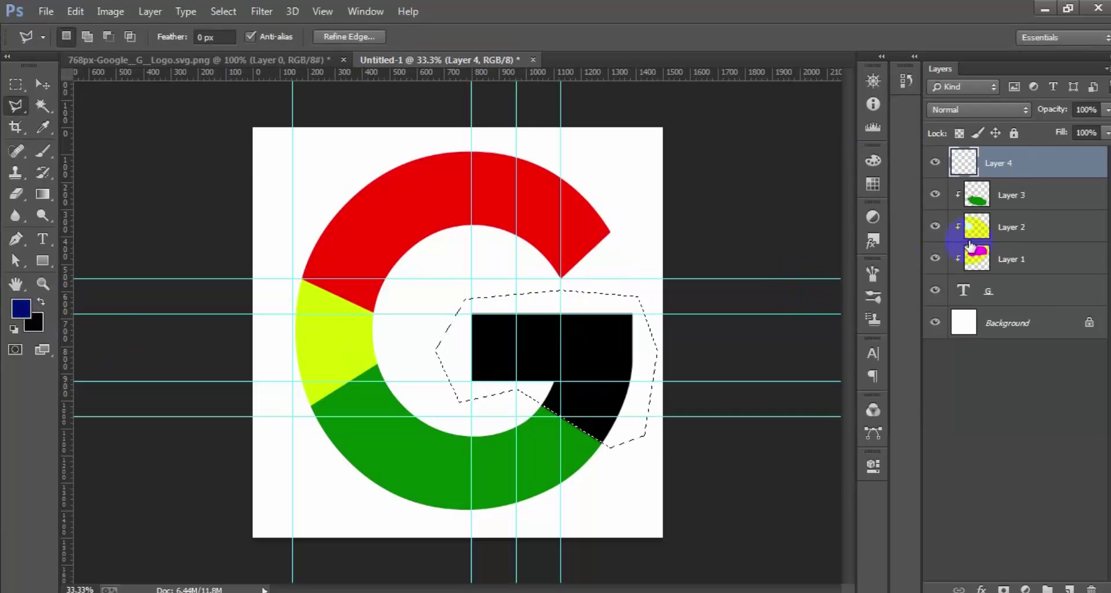
key(alt+BackSpace)
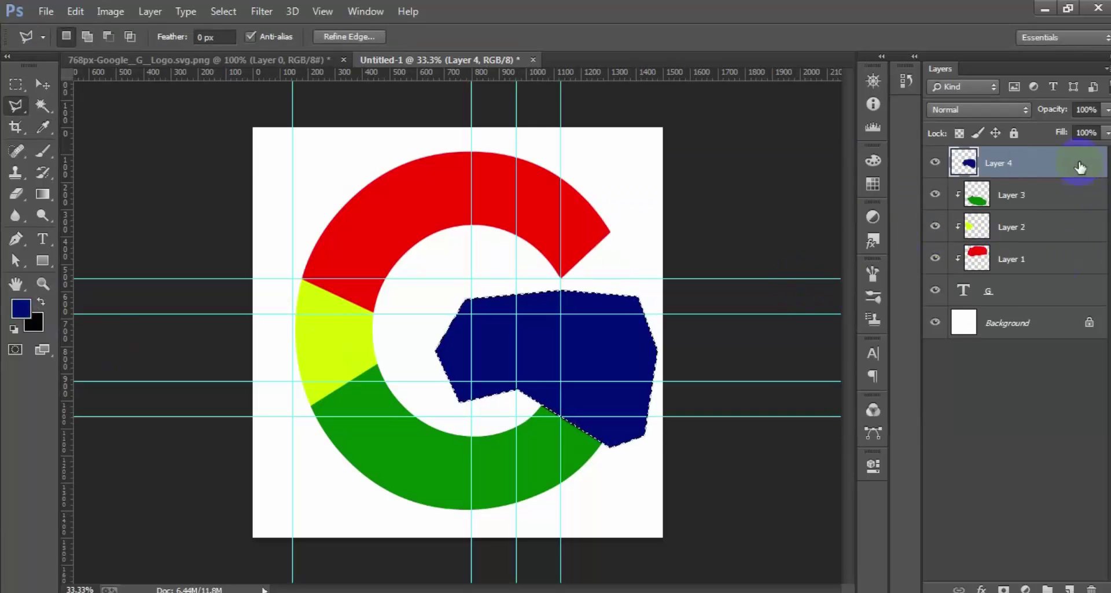
right_click(1081, 165)
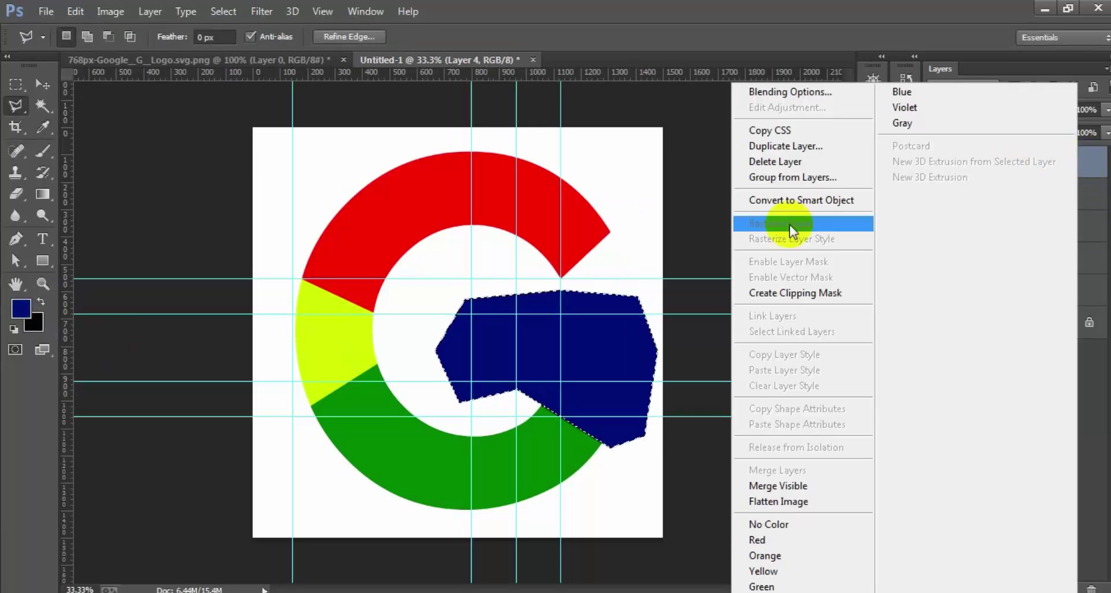
click(788, 292)
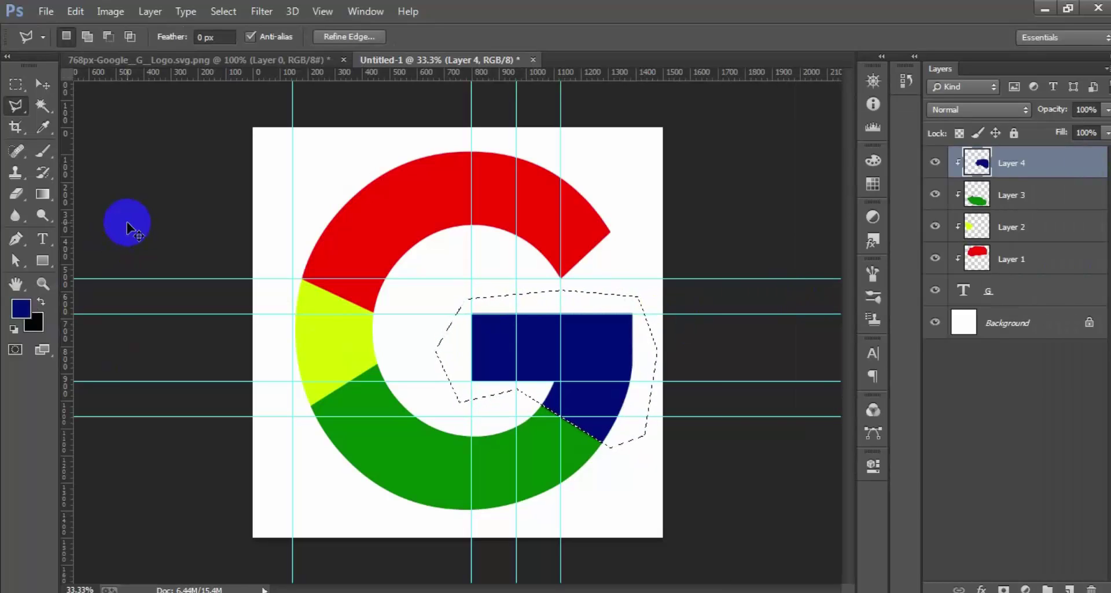
Hide the guides, add an empty Layer 5 above Background, and reselect Background.
click(44, 84)
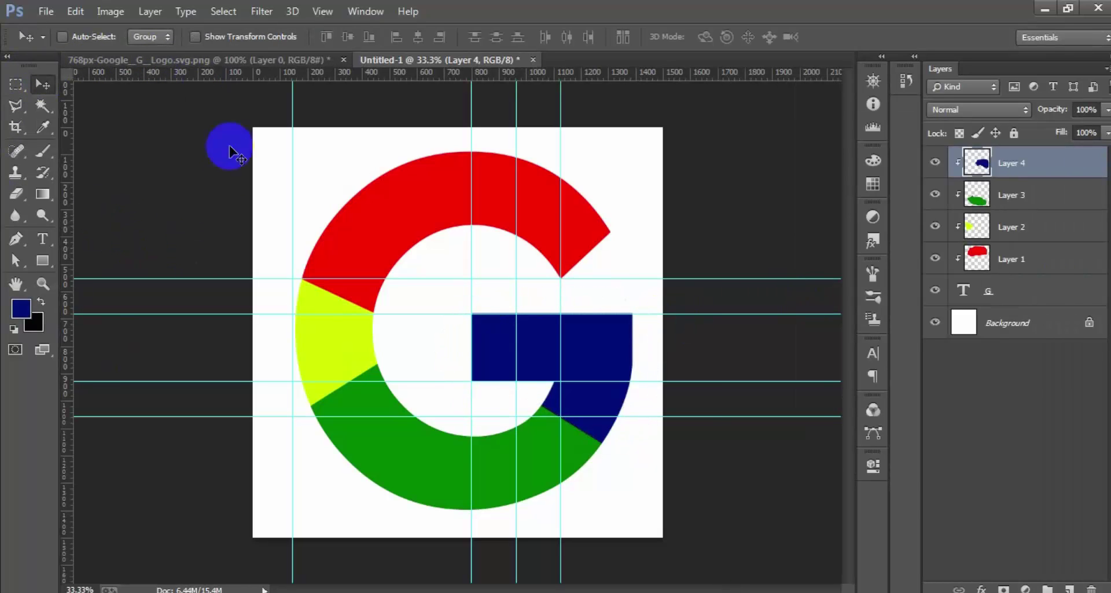
key(ctrl+semicolon)
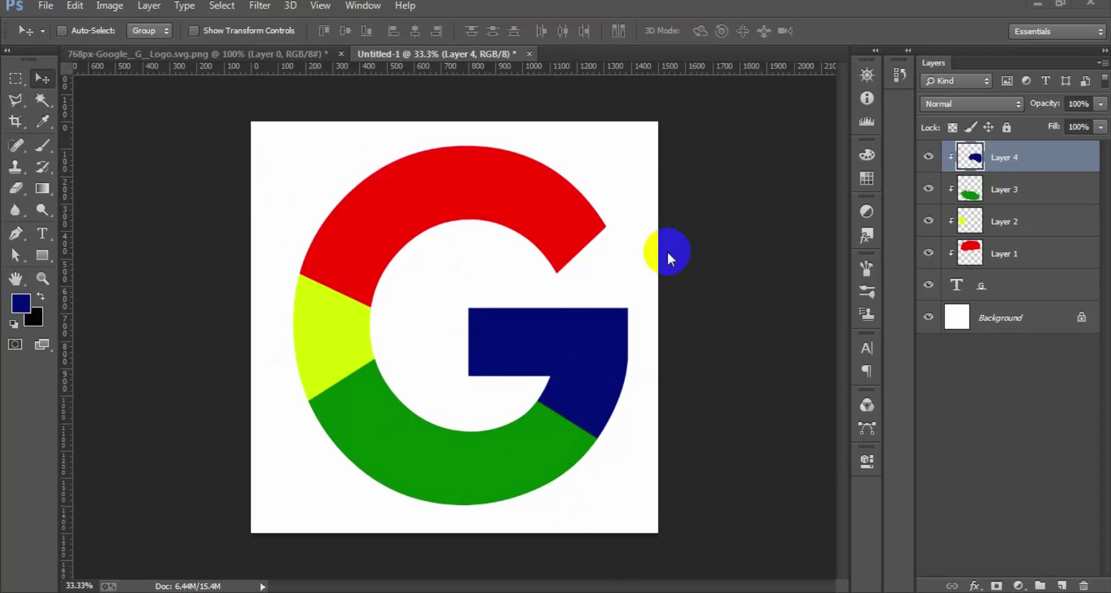
click(1031, 322)
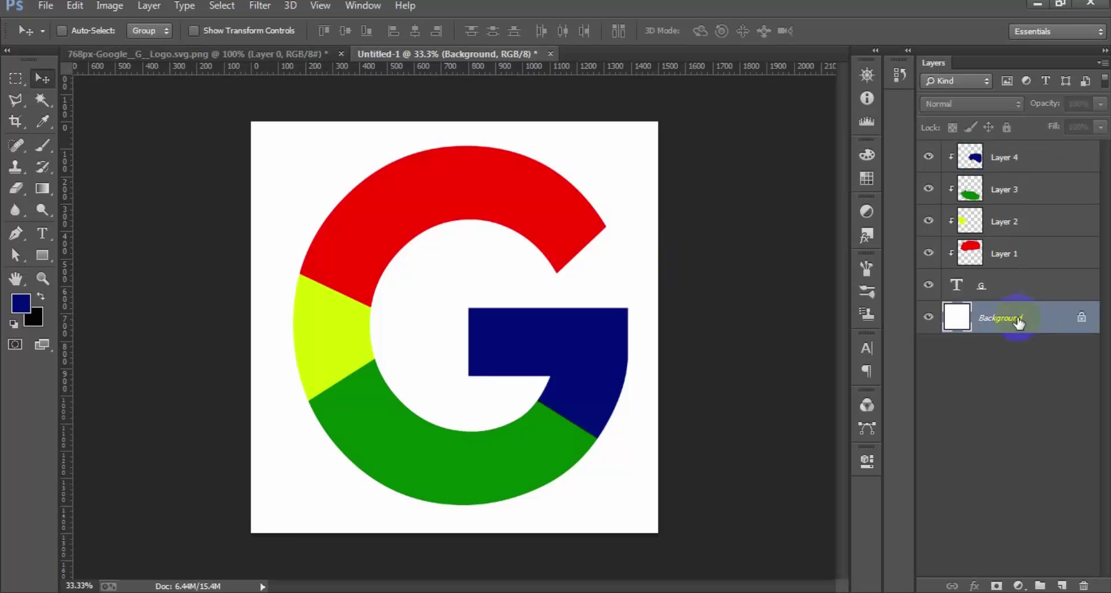
click(1064, 587)
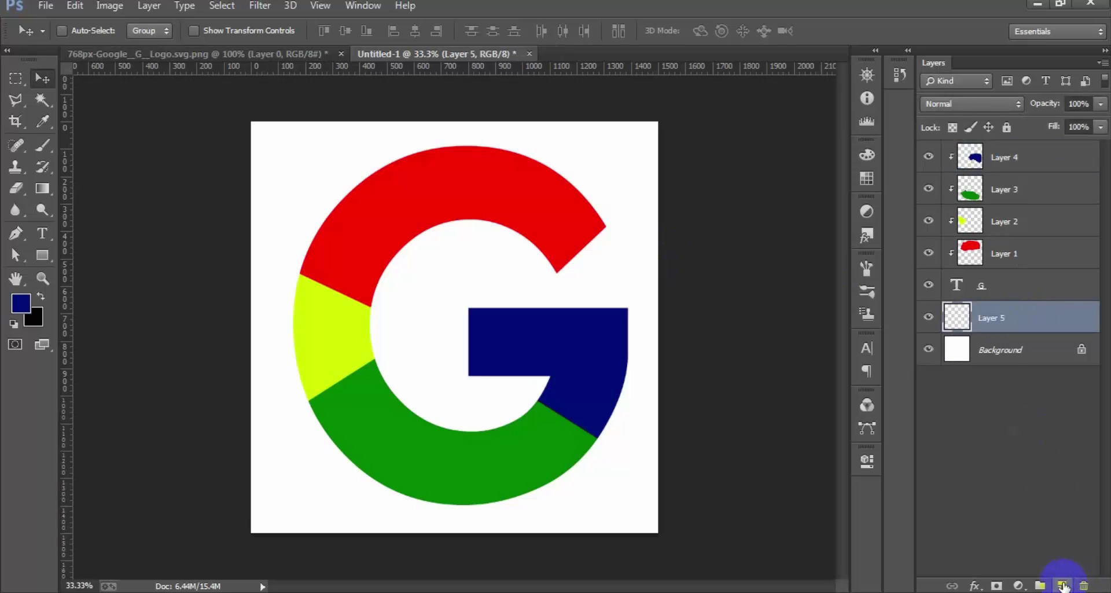
click(1001, 359)
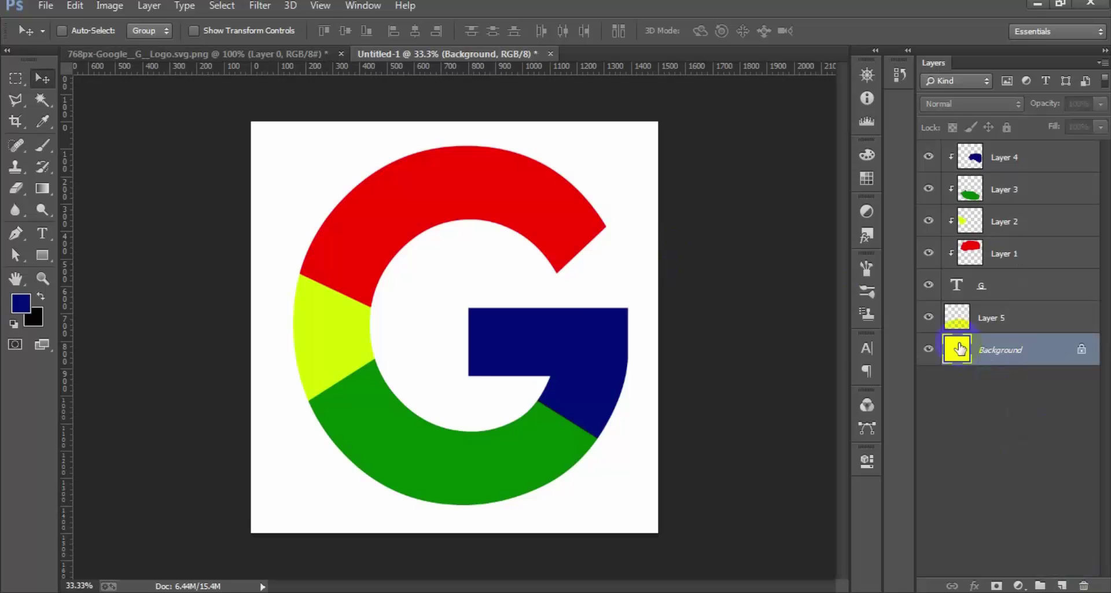
Fill the Background layer with light grey, then make Layer 5 active.
click(17, 307)
drag(616, 253, 579, 224)
mouse_move(841, 268)
mouse_down()
mouse_move(838, 189)
mouse_move(838, 365)
mouse_up()
mouse_move(602, 226)
mouse_down()
mouse_move(572, 236)
mouse_move(575, 252)
mouse_move(566, 236)
mouse_up()
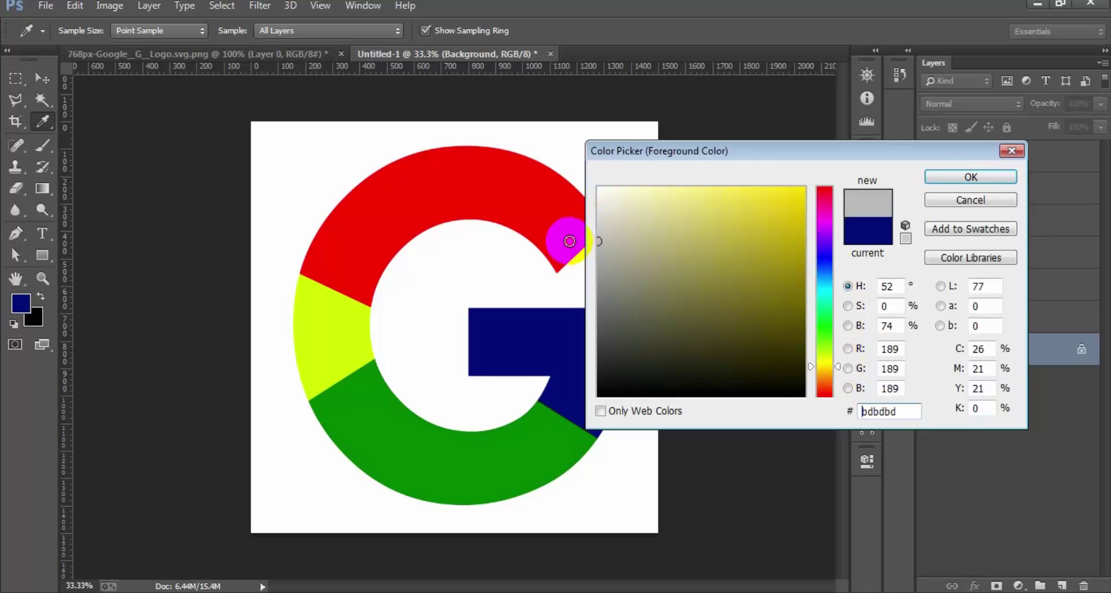
click(971, 177)
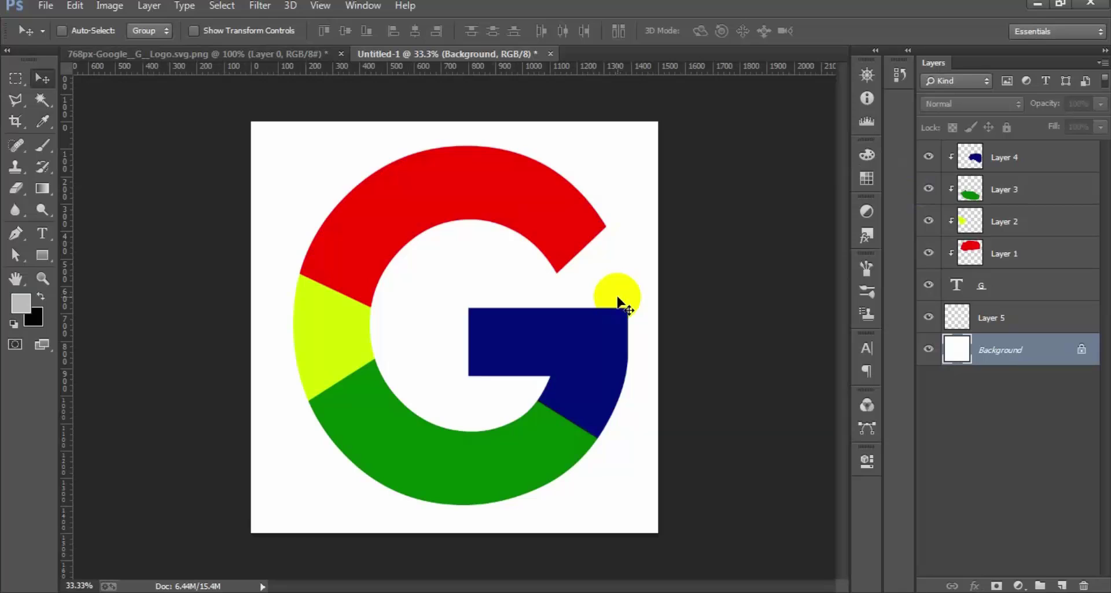
key(alt+BackSpace)
key(alt+bracketright)
key(b)
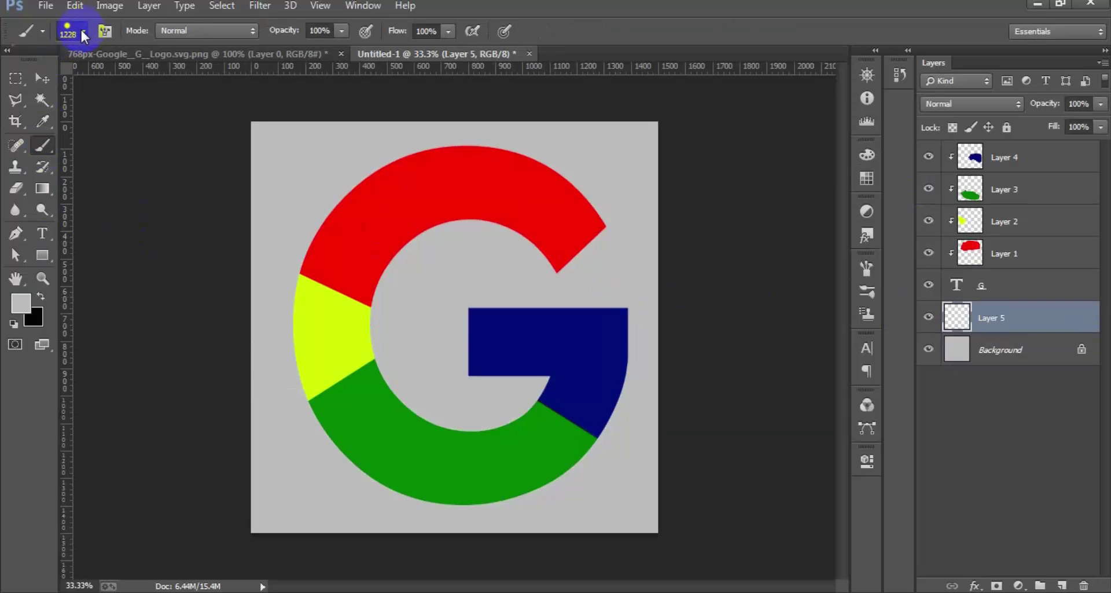
Paint one soft 1300-pixel black dab over the G's centre on Layer 5.
click(84, 33)
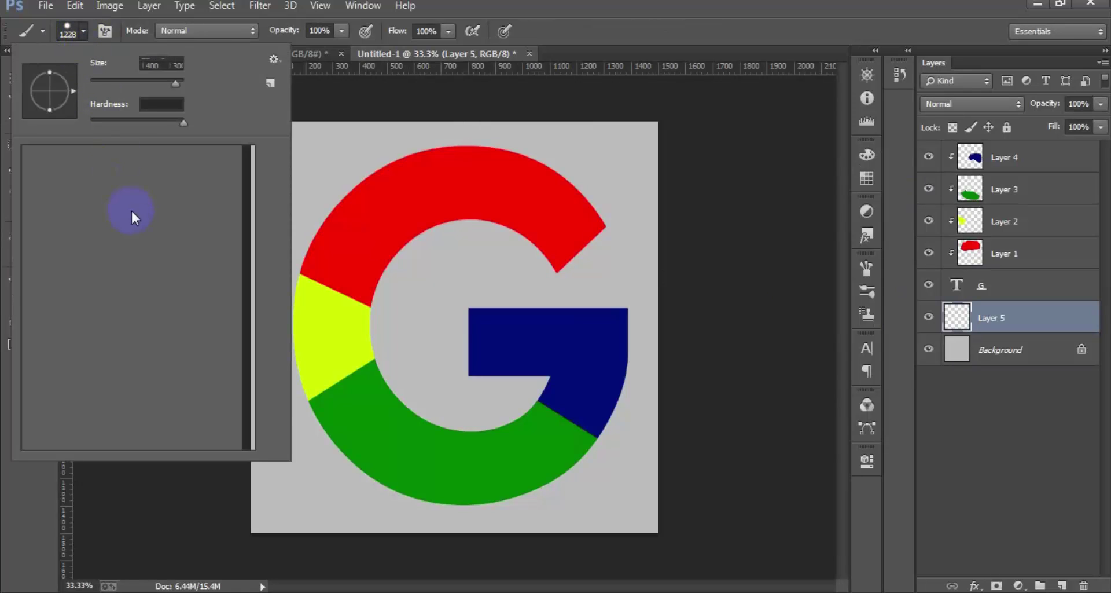
click(83, 33)
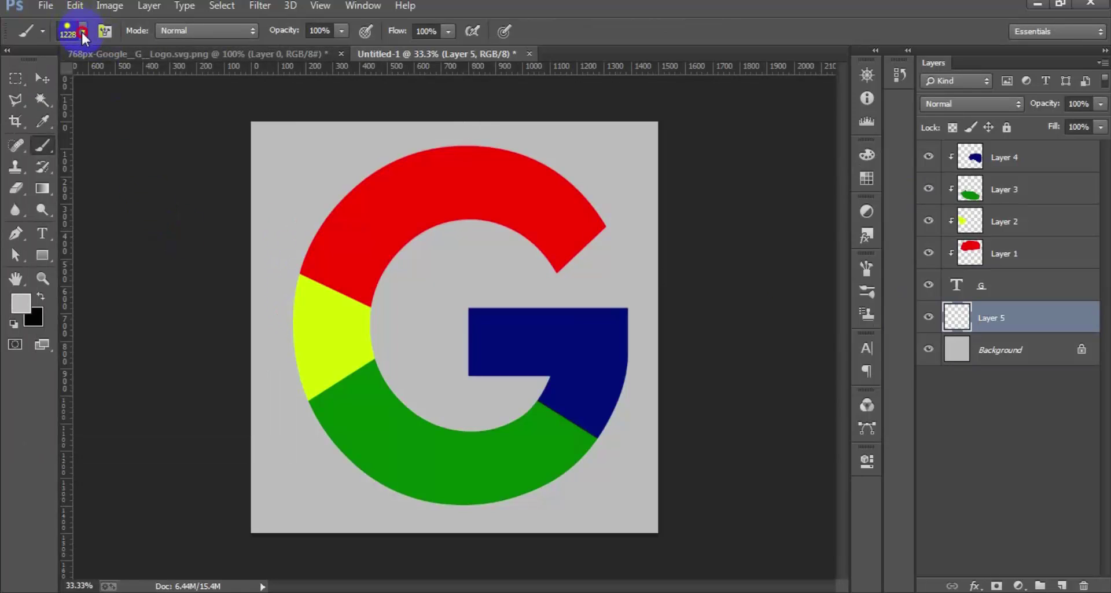
click(97, 103)
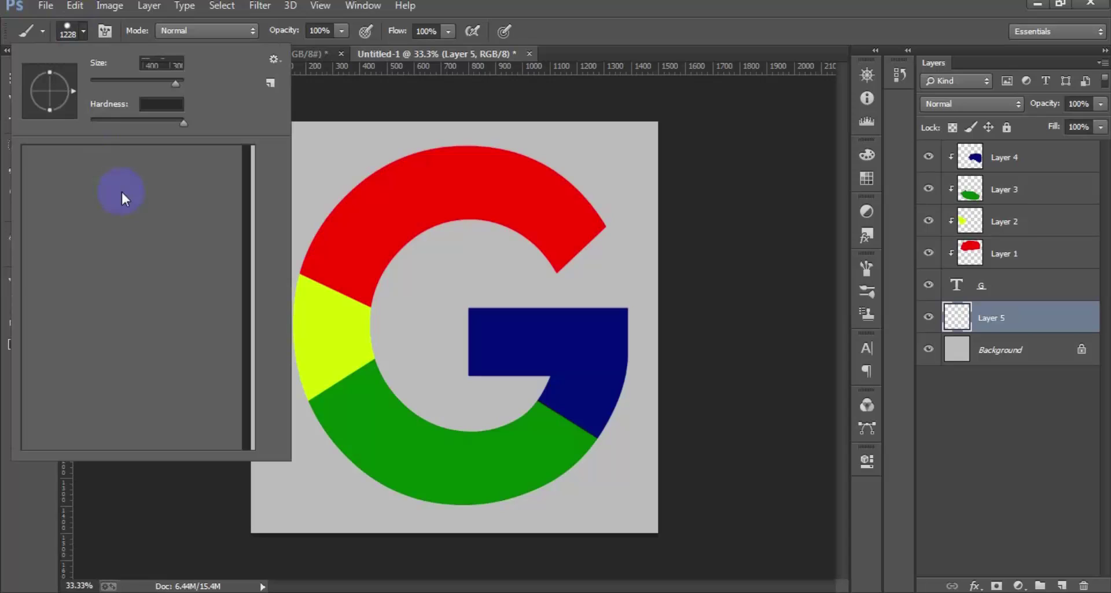
double_click(83, 161)
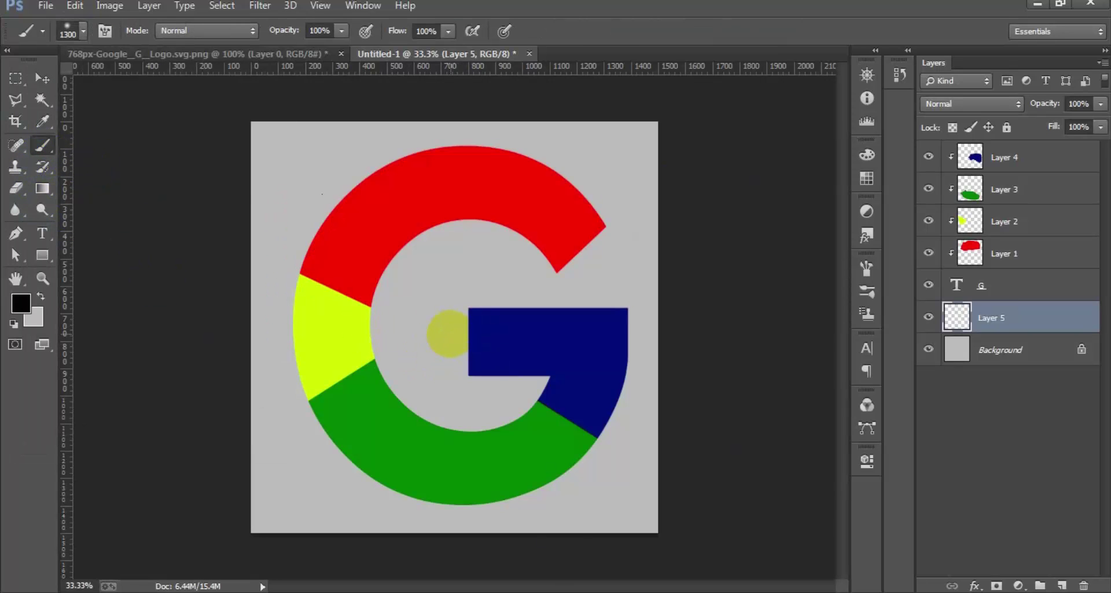
click(448, 333)
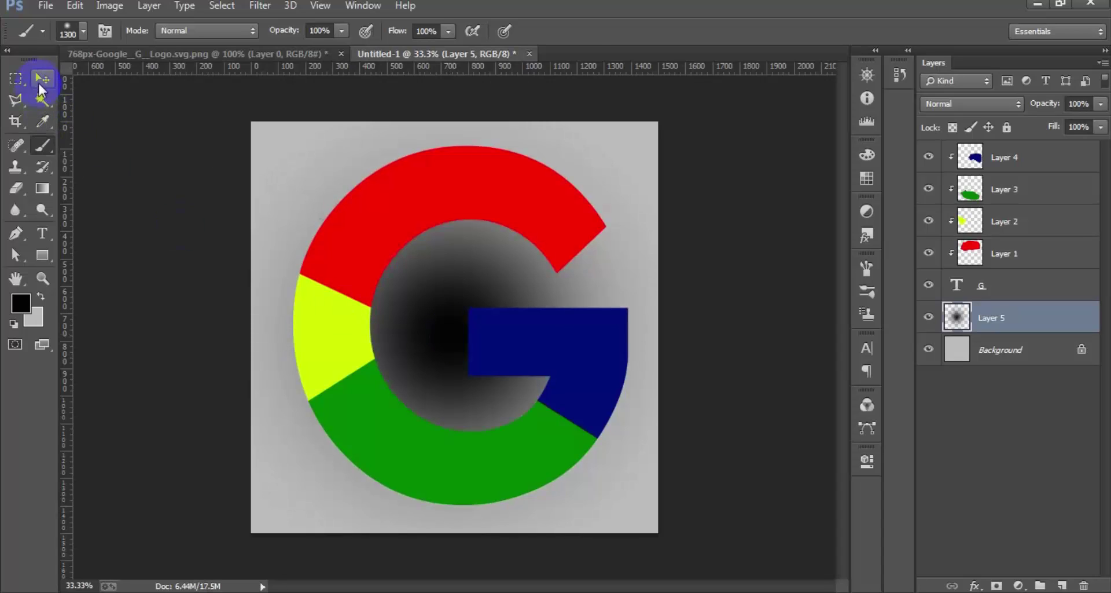
click(41, 81)
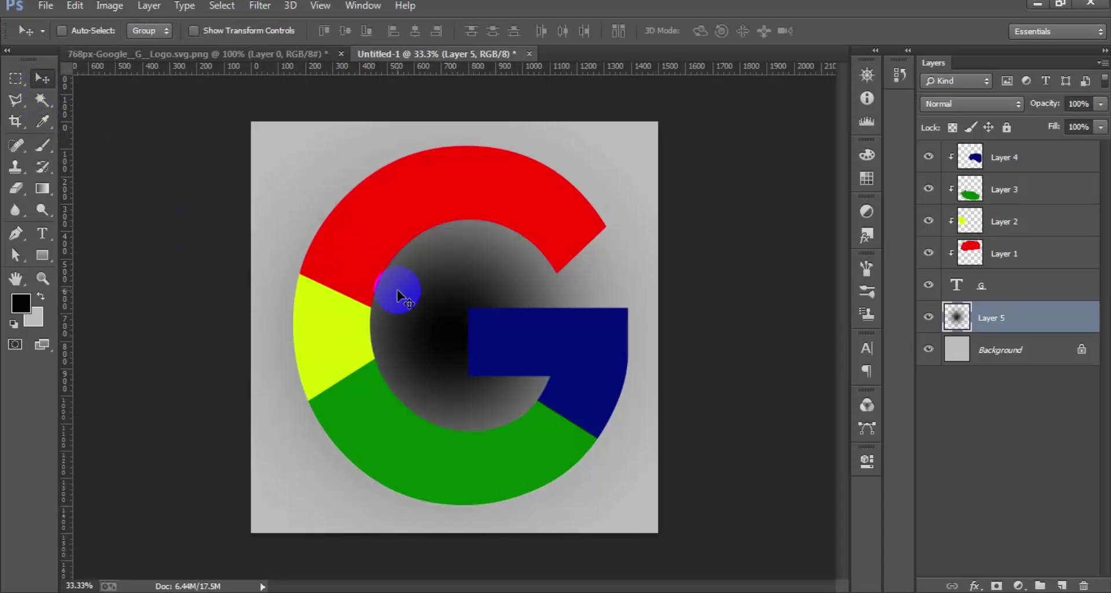
Free-transform the black dab into a flat, narrow oval beneath the G's base.
key(ctrl+t)
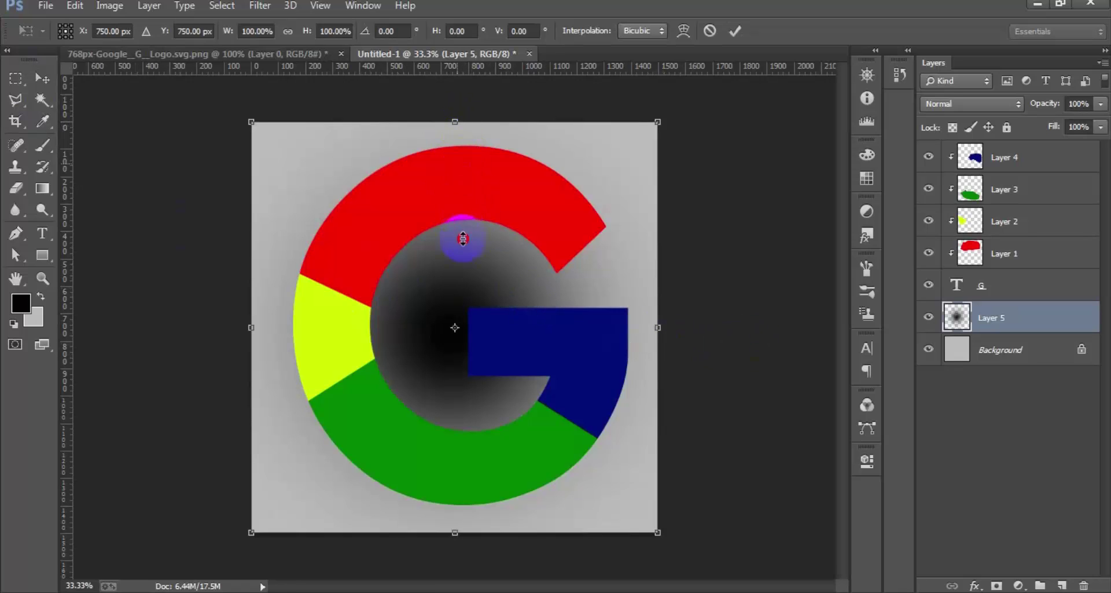
drag(463, 238, 467, 501)
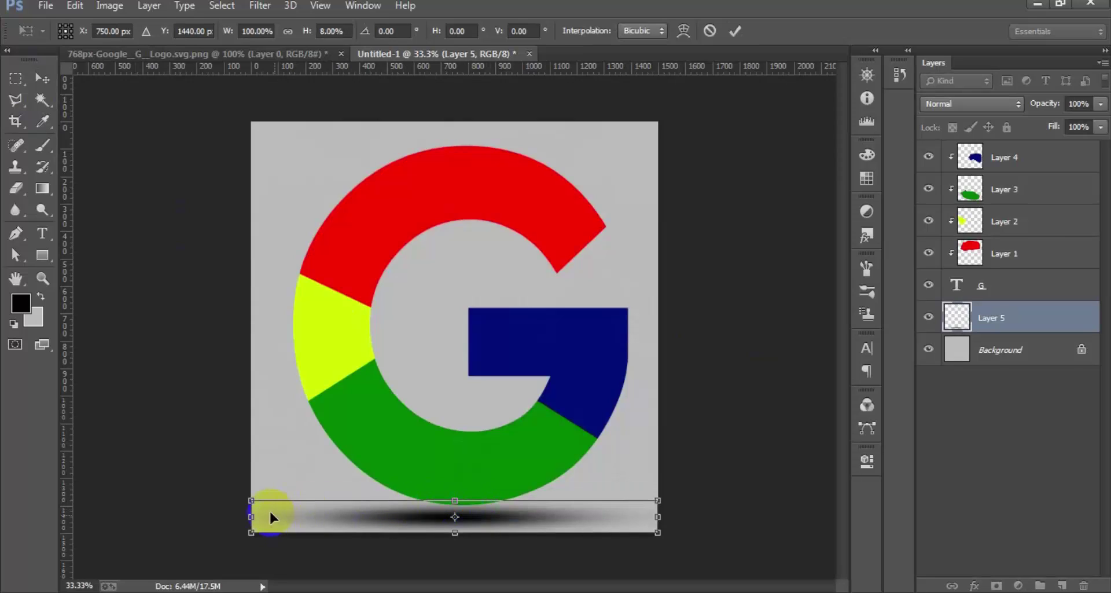
drag(660, 516, 581, 517)
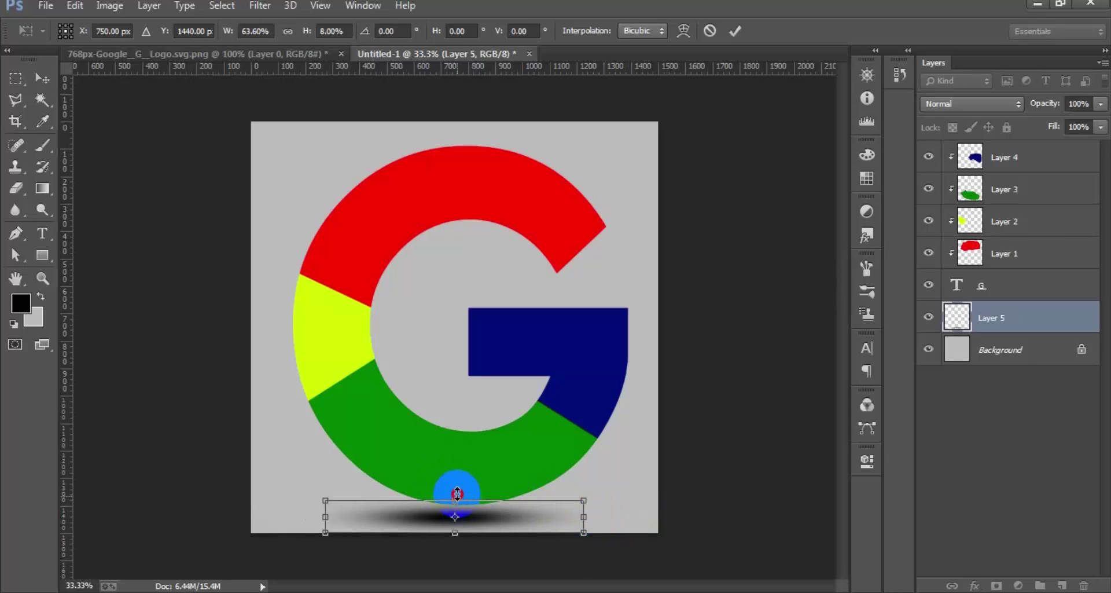
drag(457, 493, 455, 503)
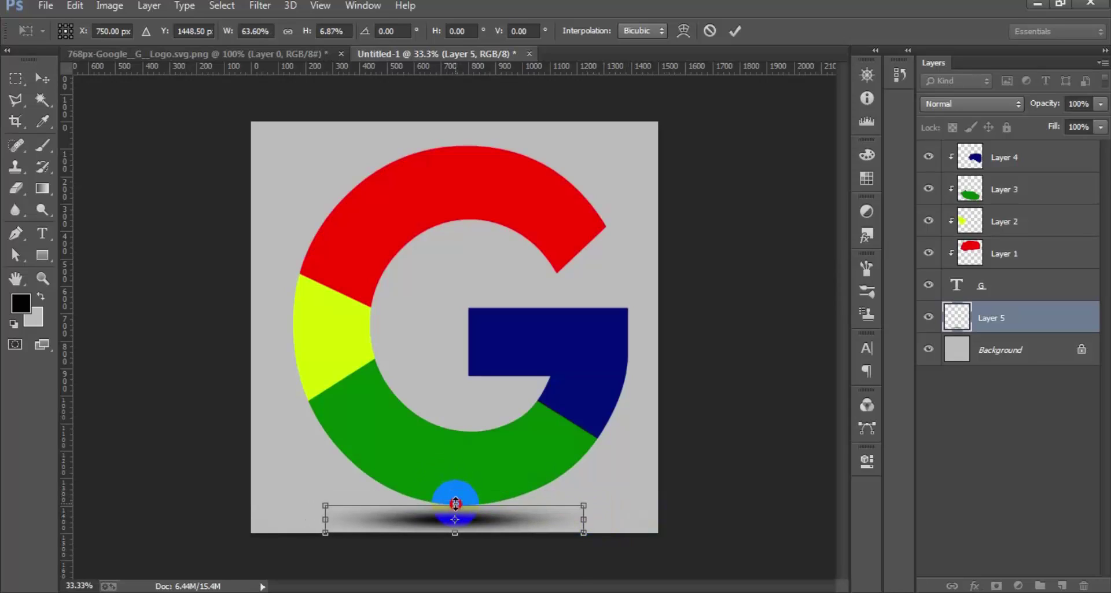
key(v)
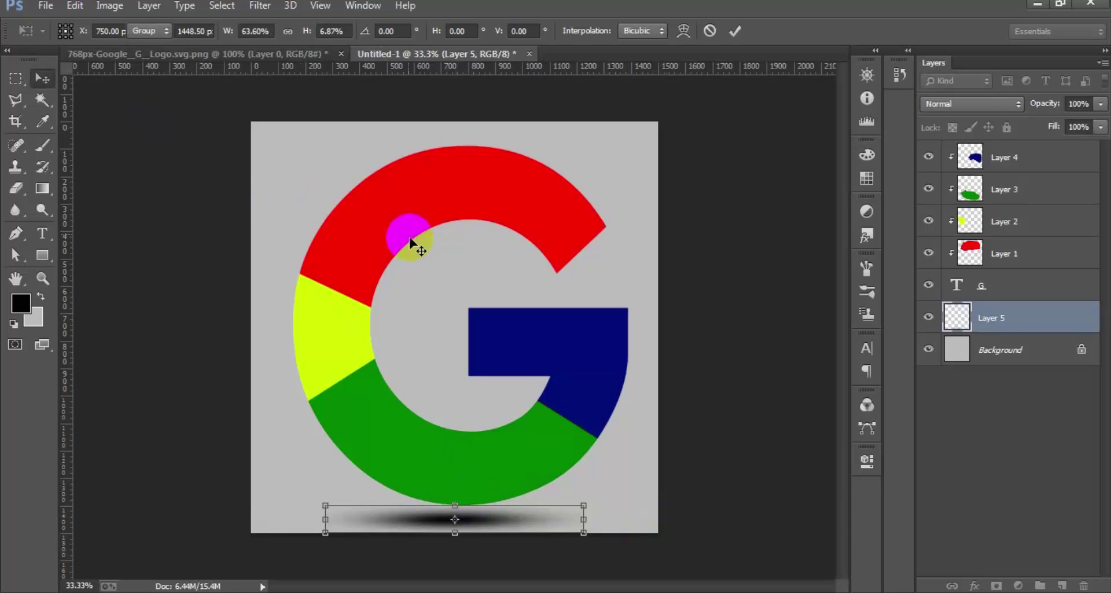
click(411, 243)
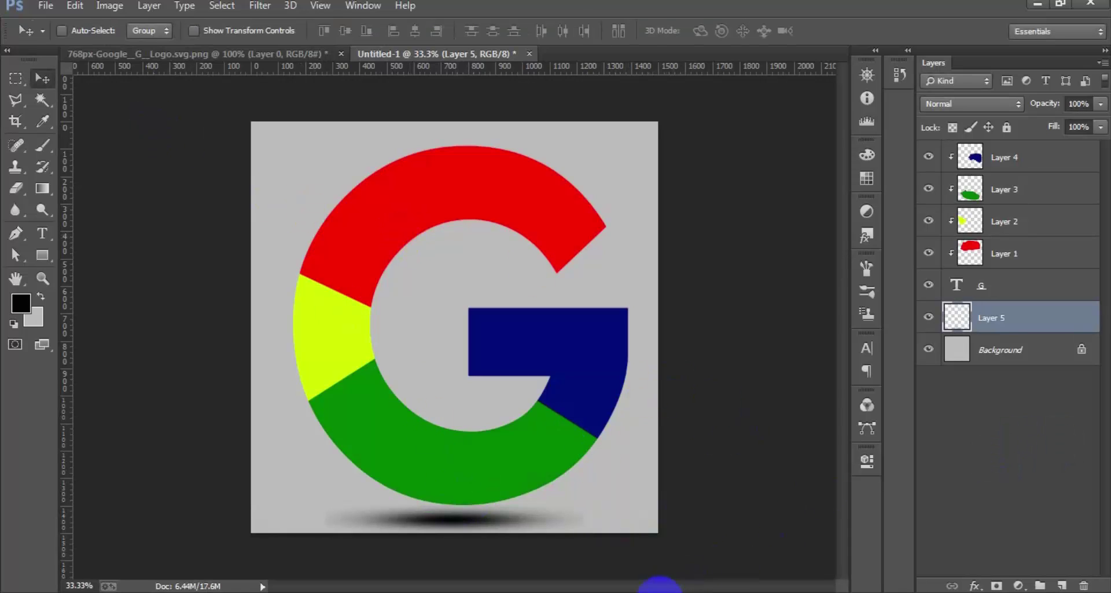